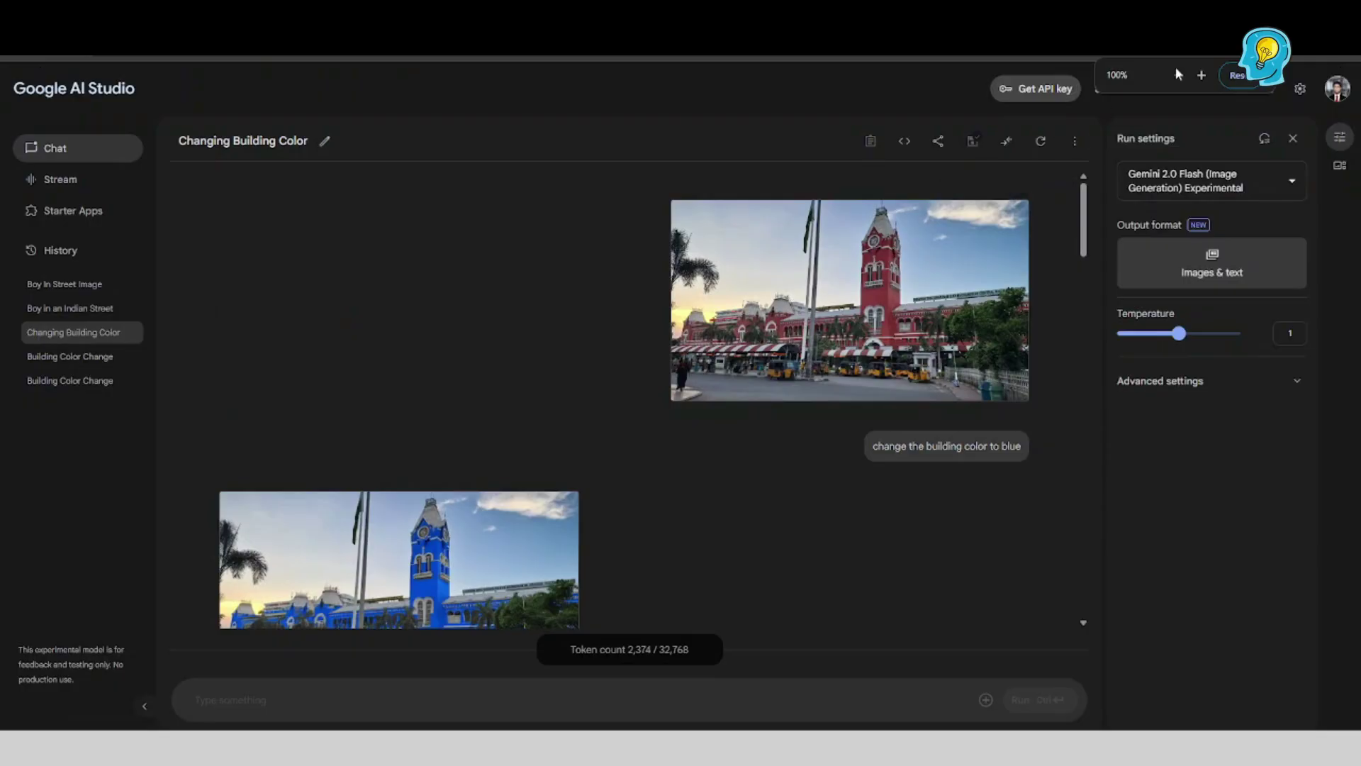
# View the blue version of the clock tower building at full size and close the preview.
pyautogui.scroll(-2, 390, 466)
pyautogui.click(435, 432)
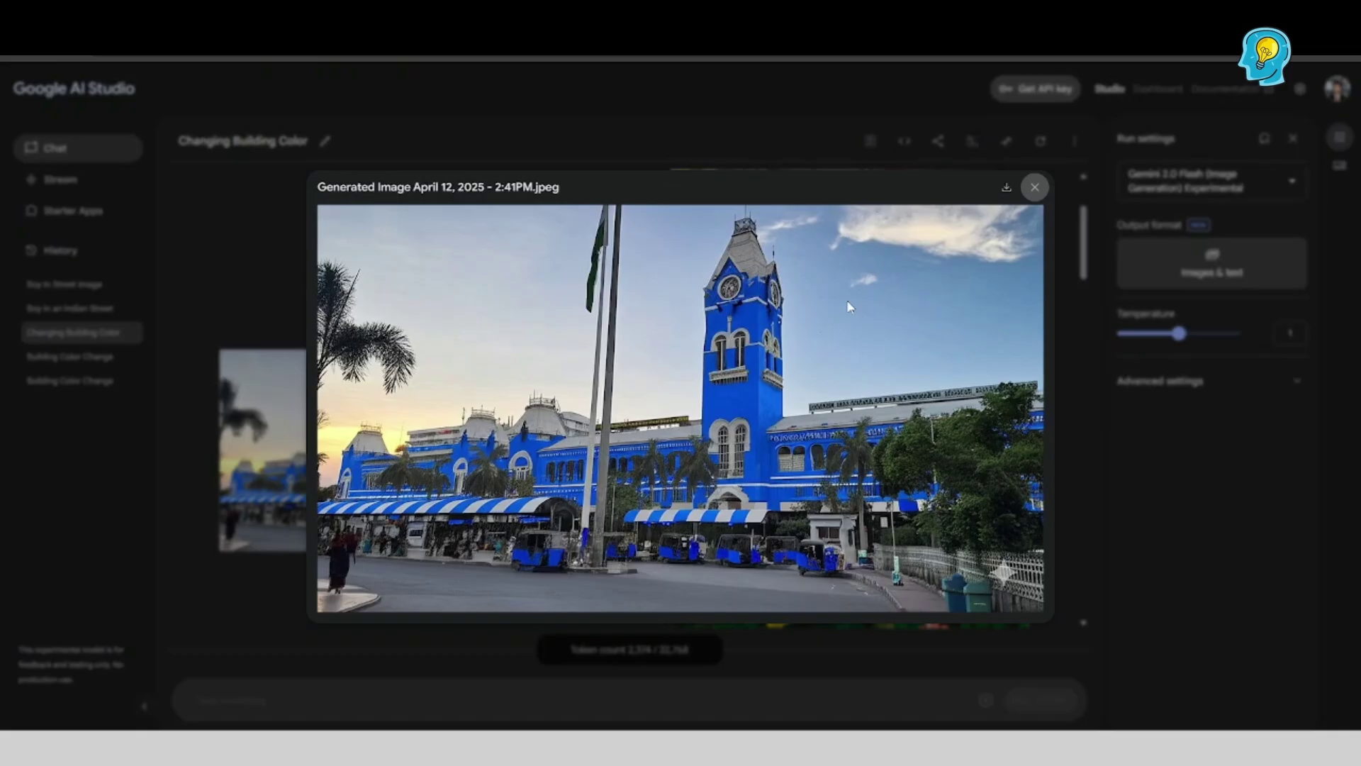
pyautogui.click(1035, 188)
# Compare the original cartoon forest scene with the image generated for the Indian street background prompt.
pyautogui.scroll(-4, 772, 342)
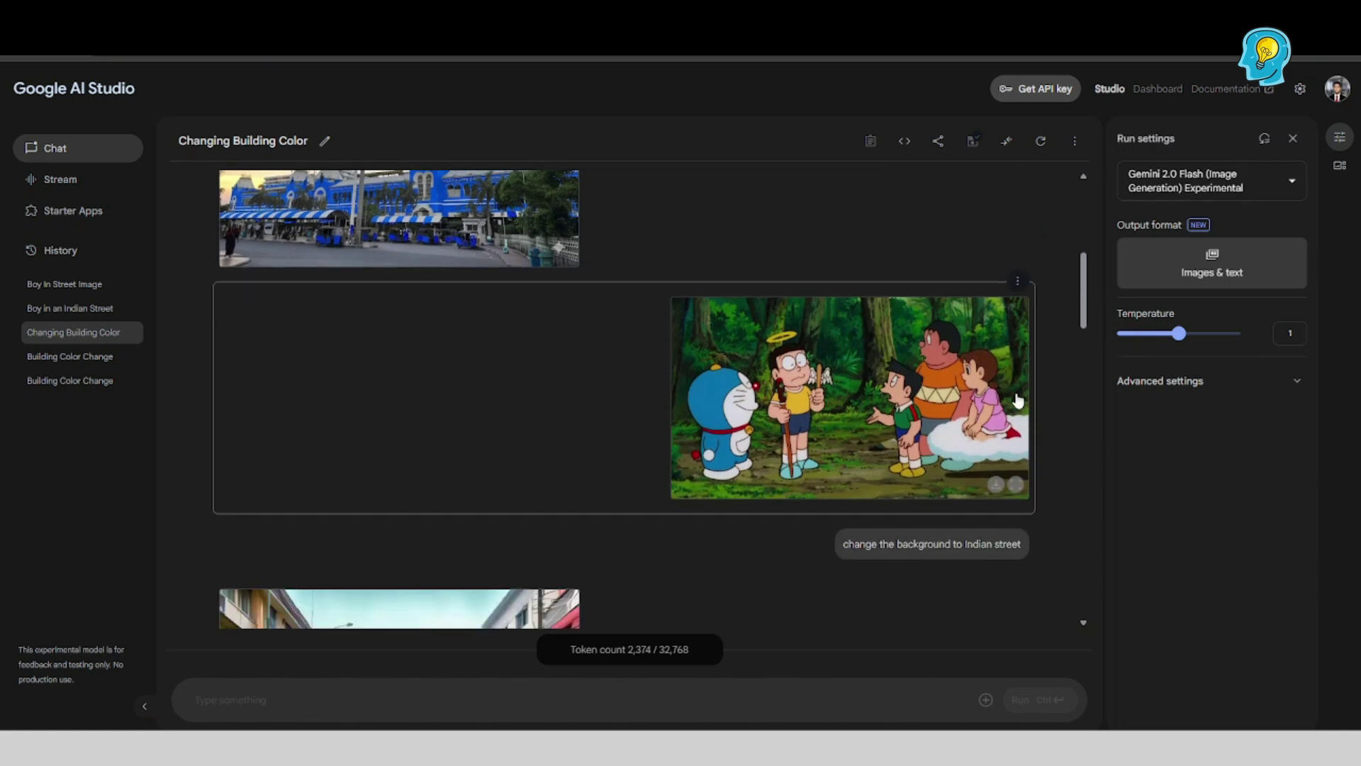
pyautogui.scroll(-1, 862, 348)
pyautogui.scroll(-3, 862, 348)
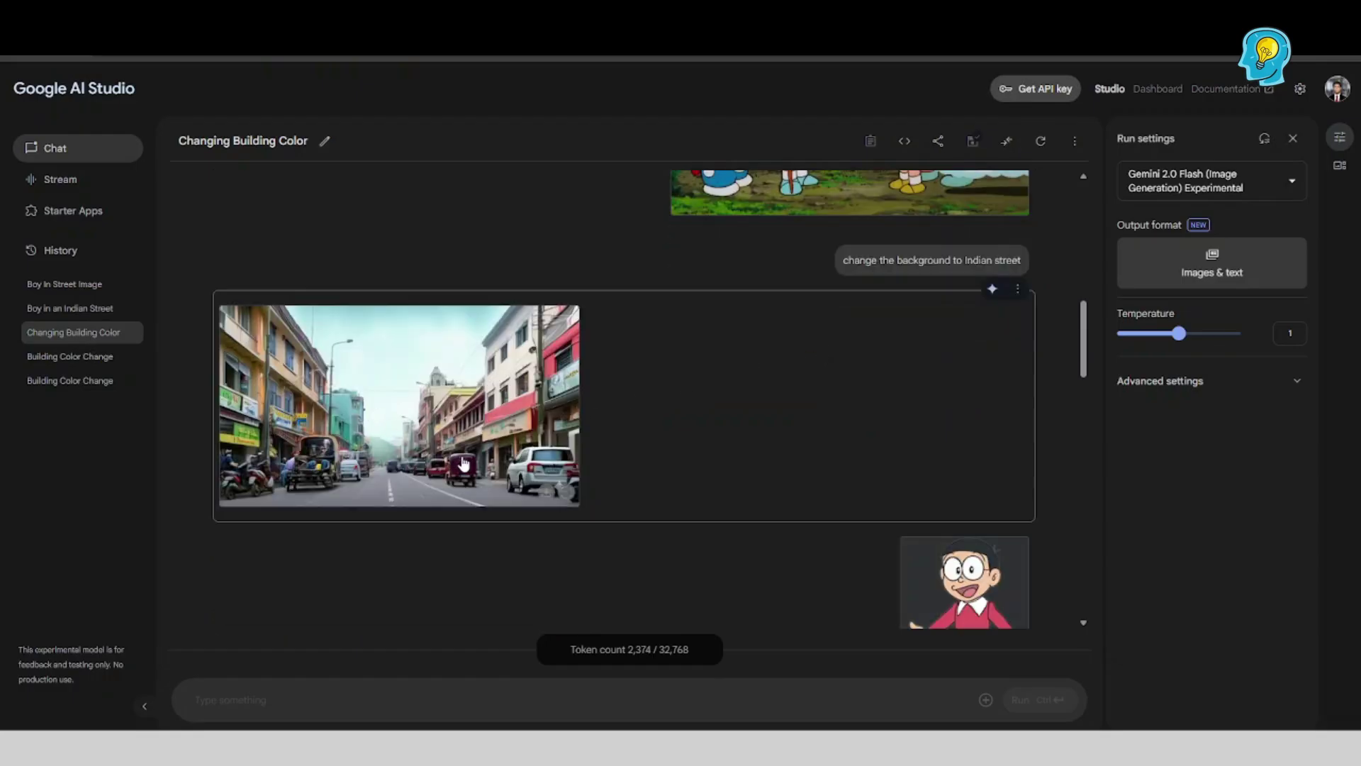
pyautogui.scroll(2, 876, 221)
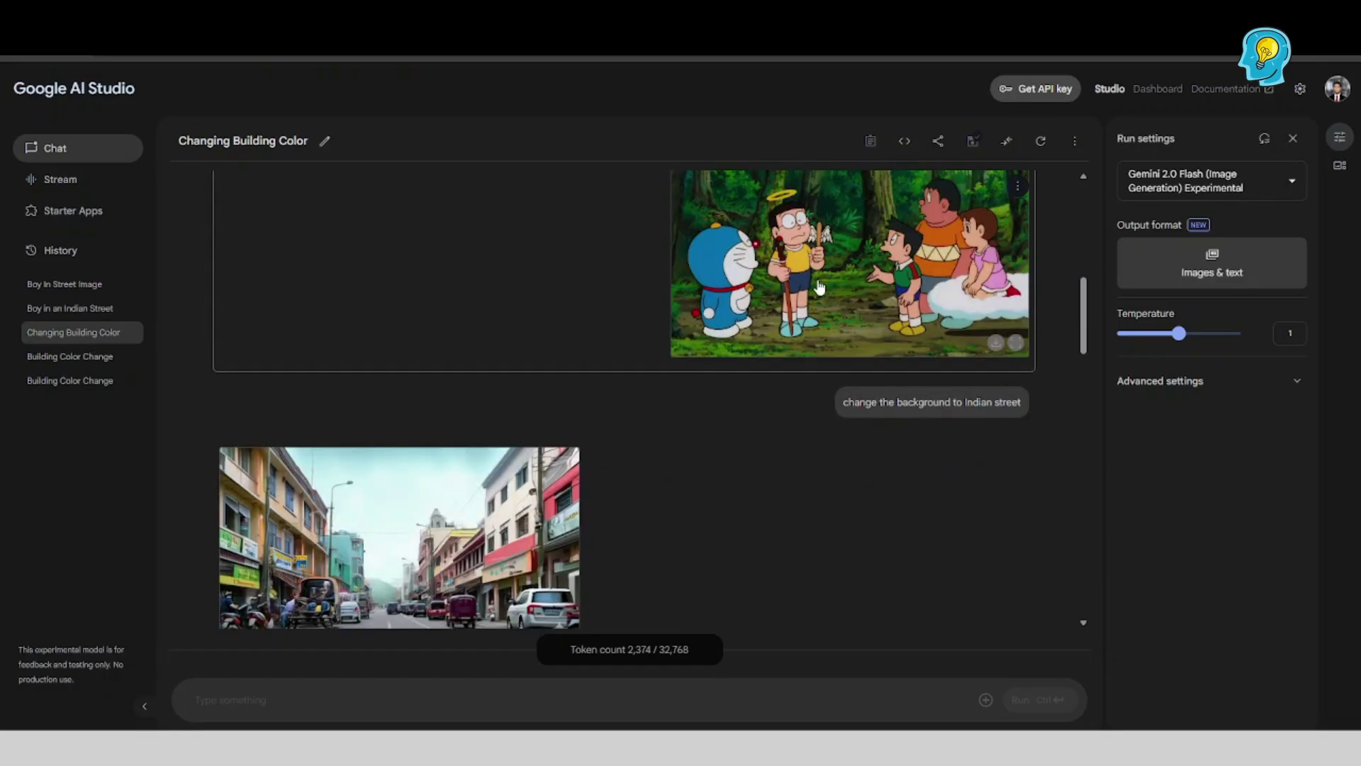
pyautogui.scroll(-6, 802, 347)
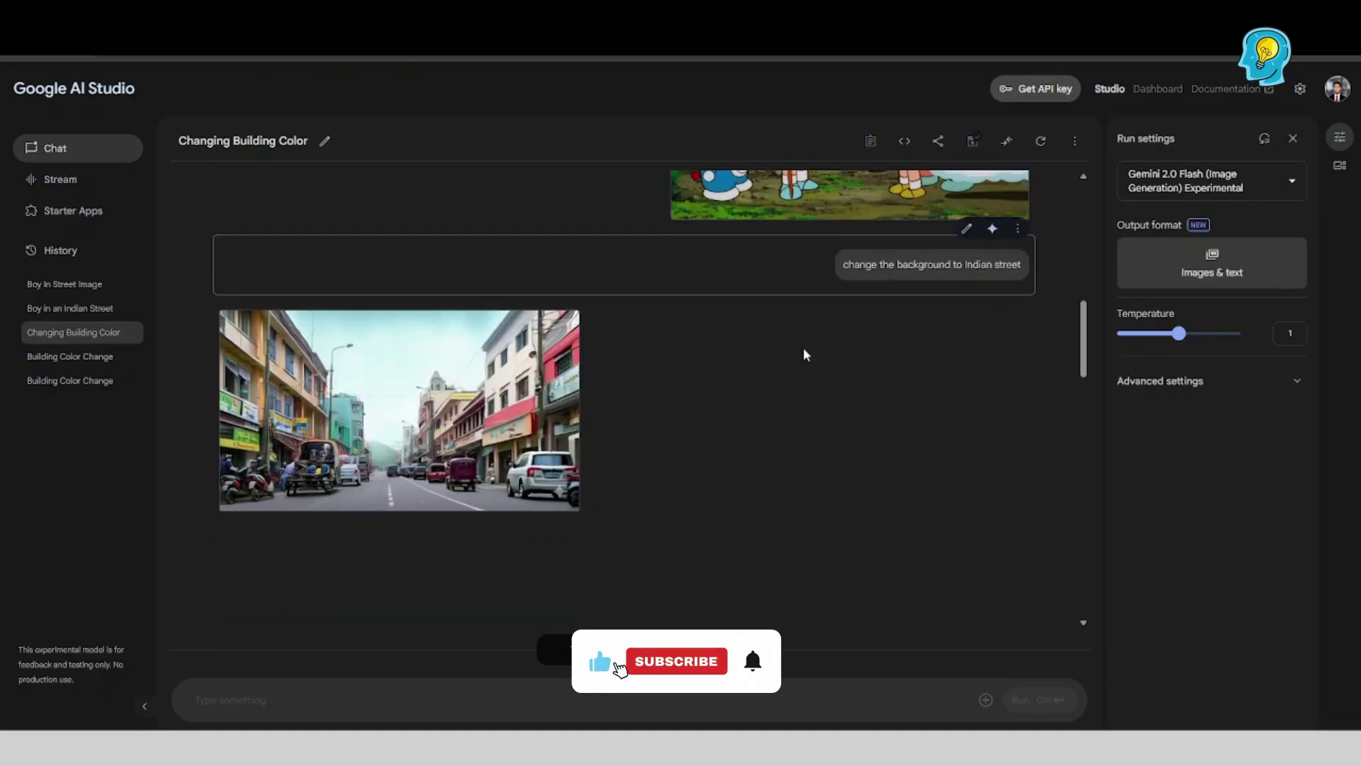
pyautogui.scroll(2, 802, 357)
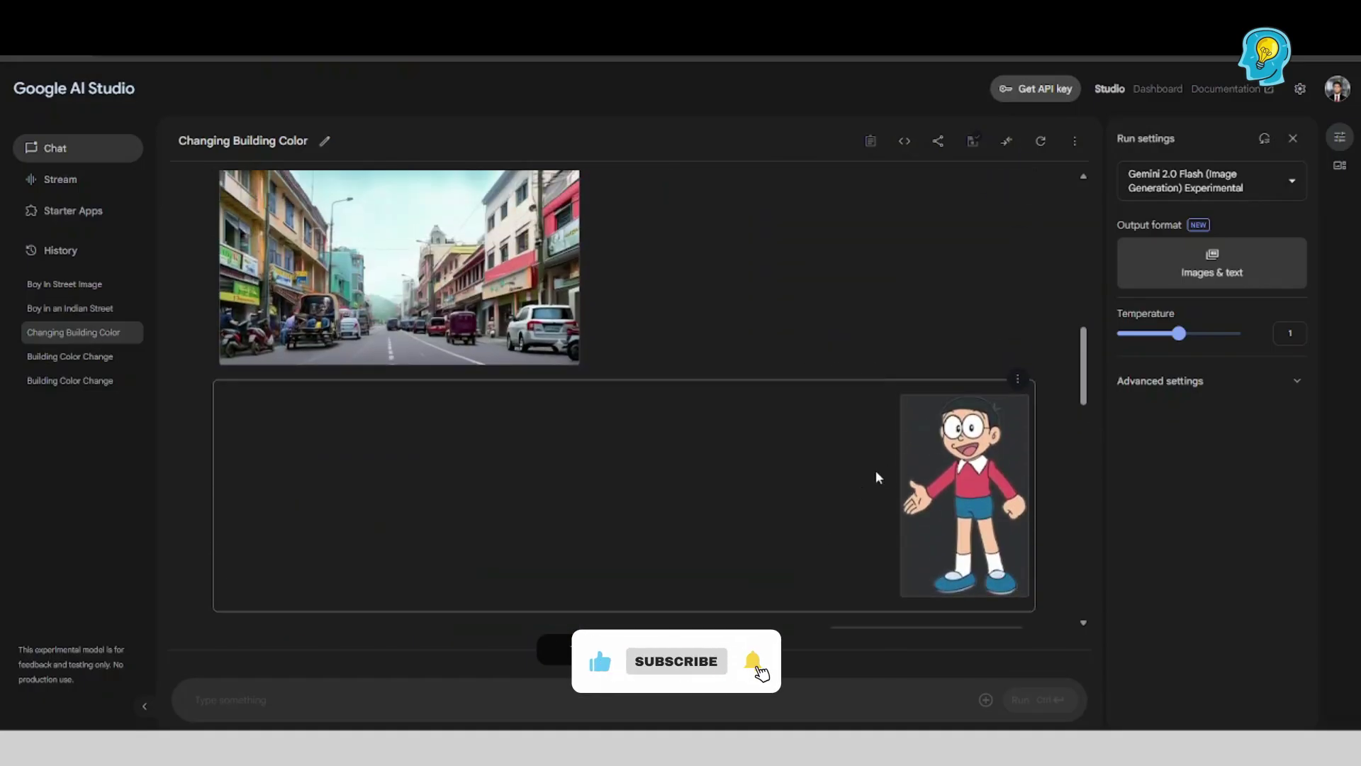
pyautogui.scroll(-2, 987, 484)
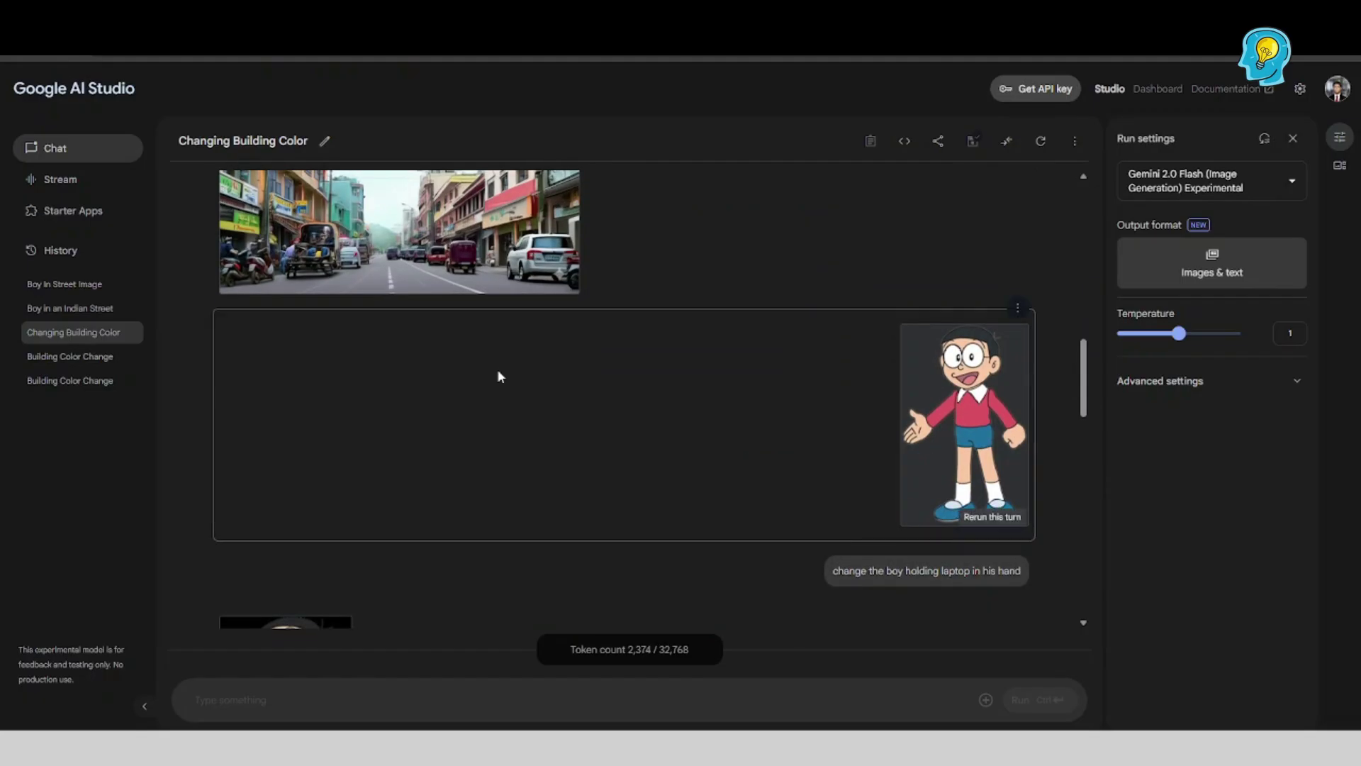
# View the generated image of the cartoon boy holding a laptop at full size and close it.
pyautogui.scroll(-5, 291, 344)
pyautogui.click(303, 344)
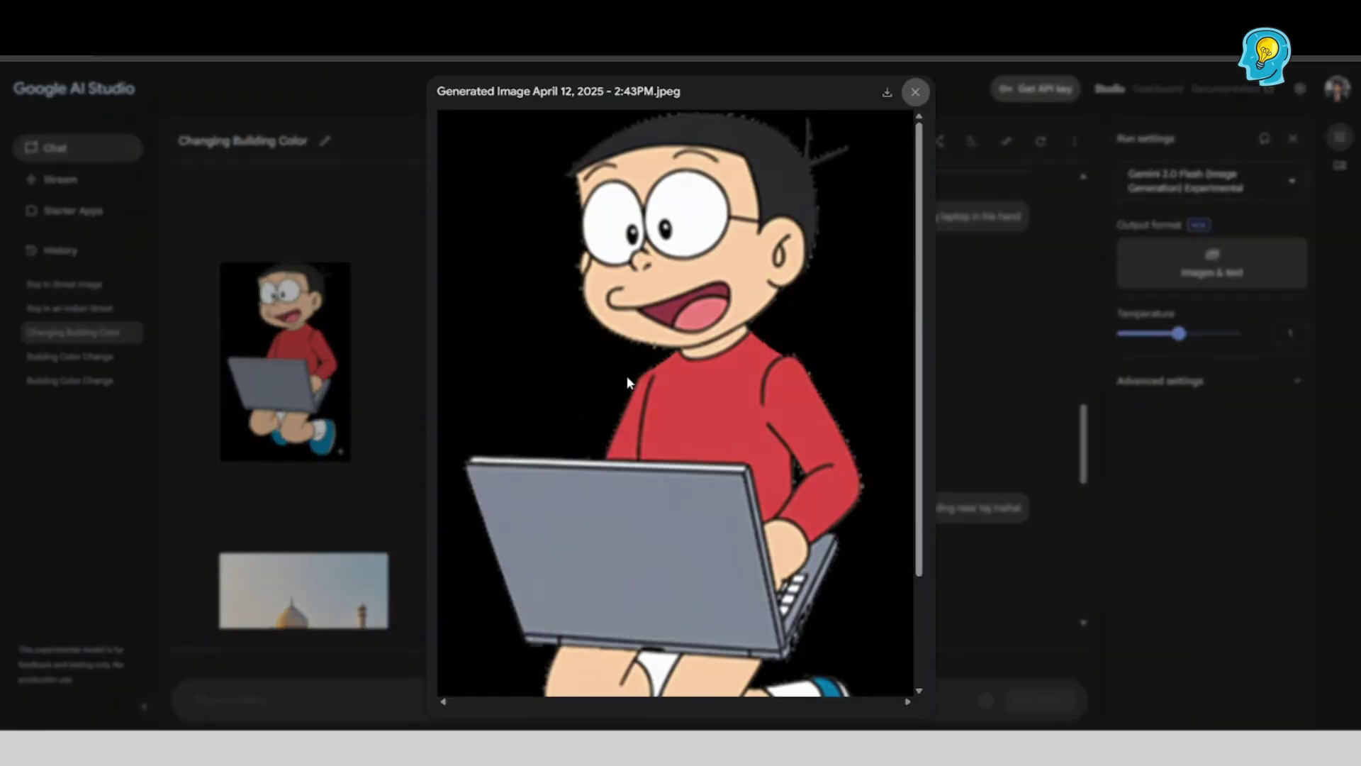
pyautogui.click(915, 91)
# Examine the full-size image generated for the prompt about the boy standing near the Taj Mahal.
pyautogui.scroll(-3, 481, 352)
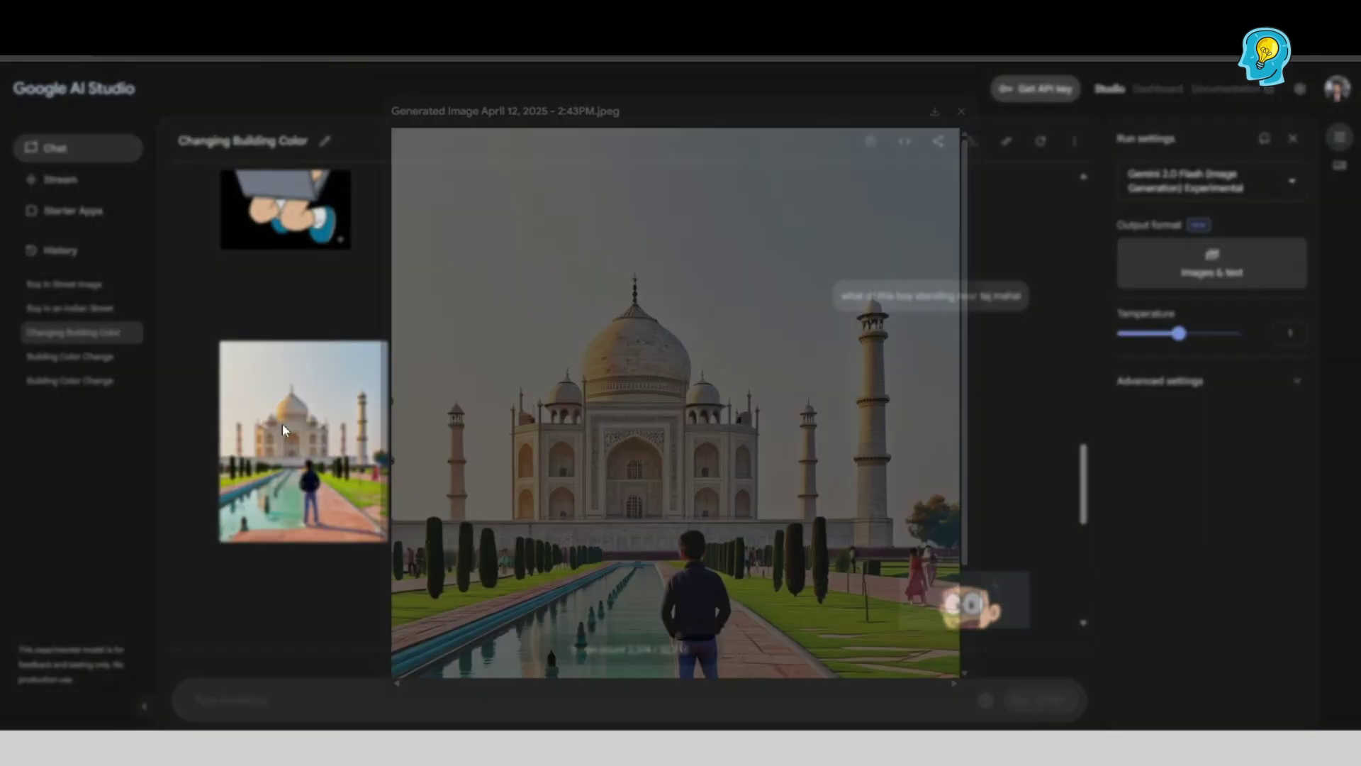
pyautogui.click(284, 424)
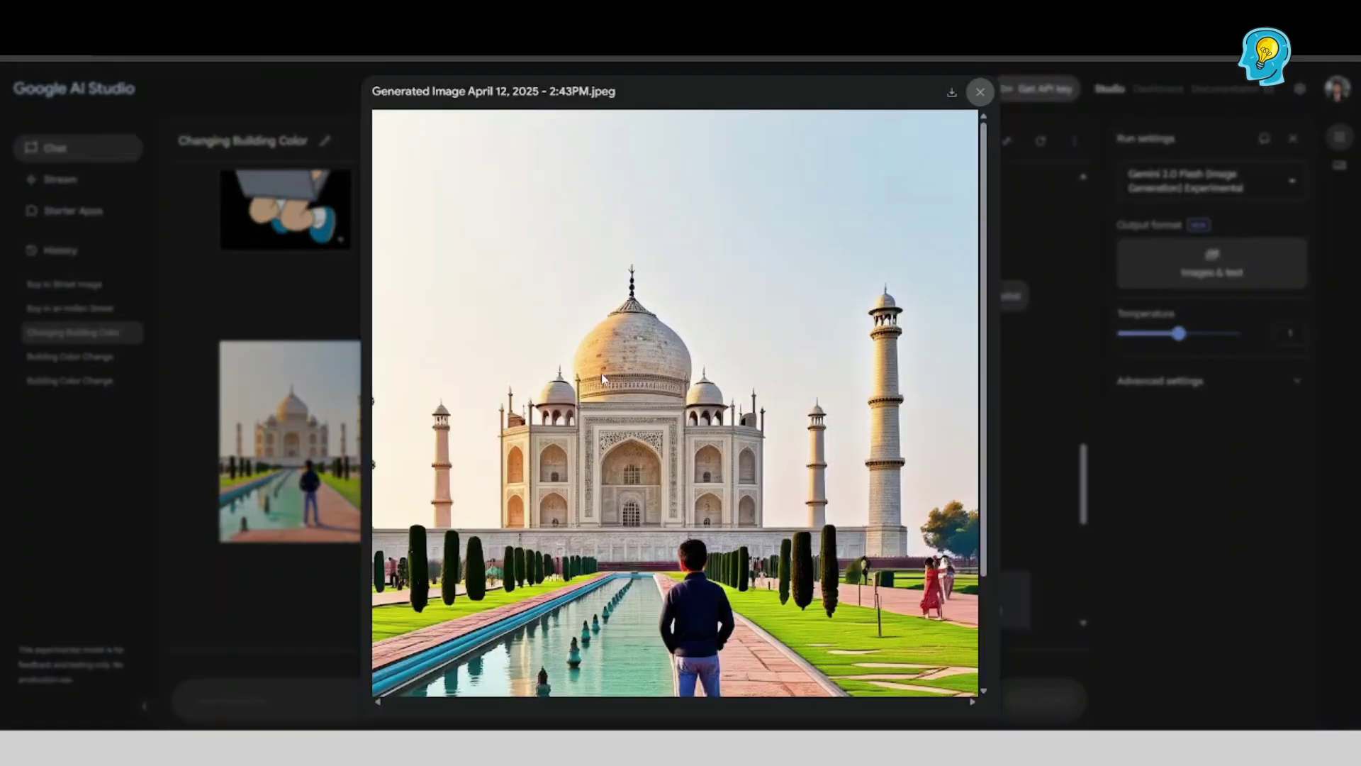
pyautogui.scroll(-1, 598, 416)
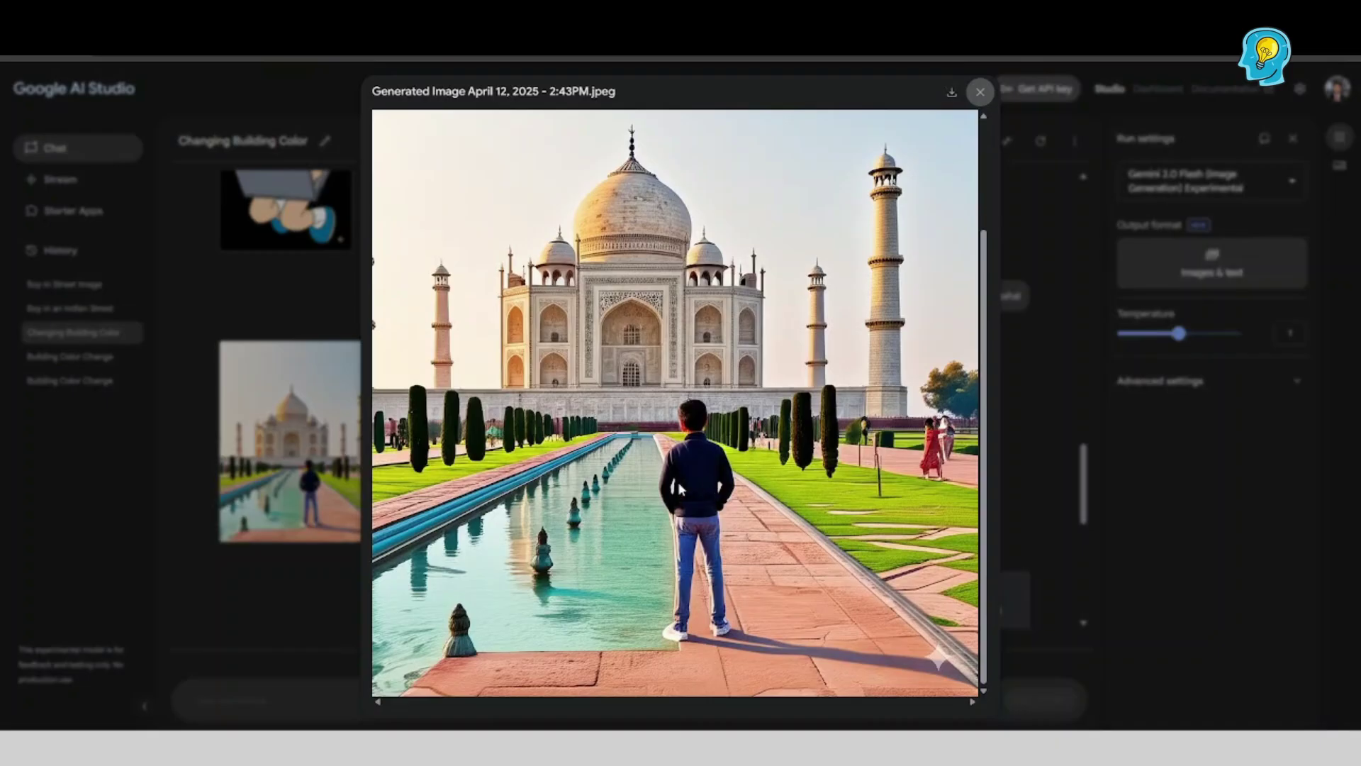
pyautogui.scroll(1, 682, 492)
pyautogui.scroll(1, 691, 483)
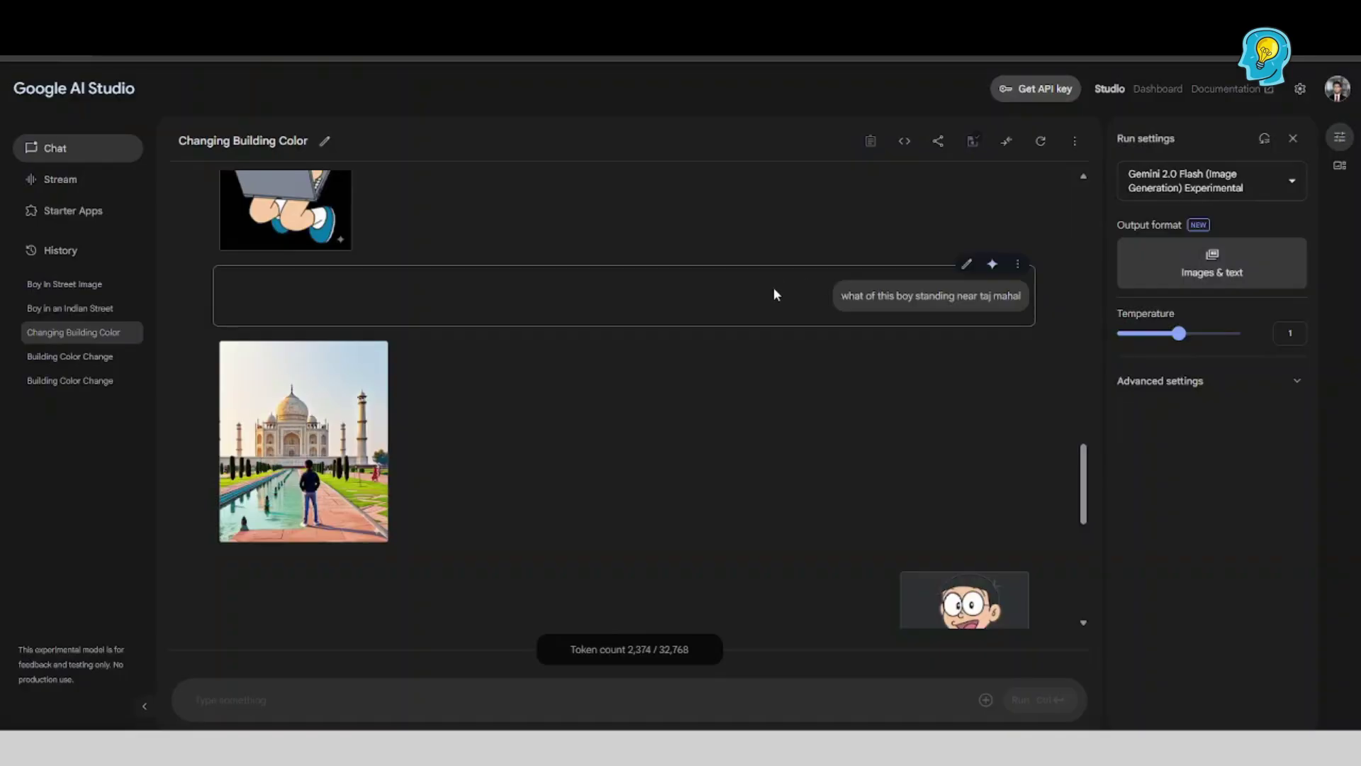
# Compare the cartoon boy reference with its Taj Mahal version and view that result at full size.
pyautogui.scroll(-3, 775, 304)
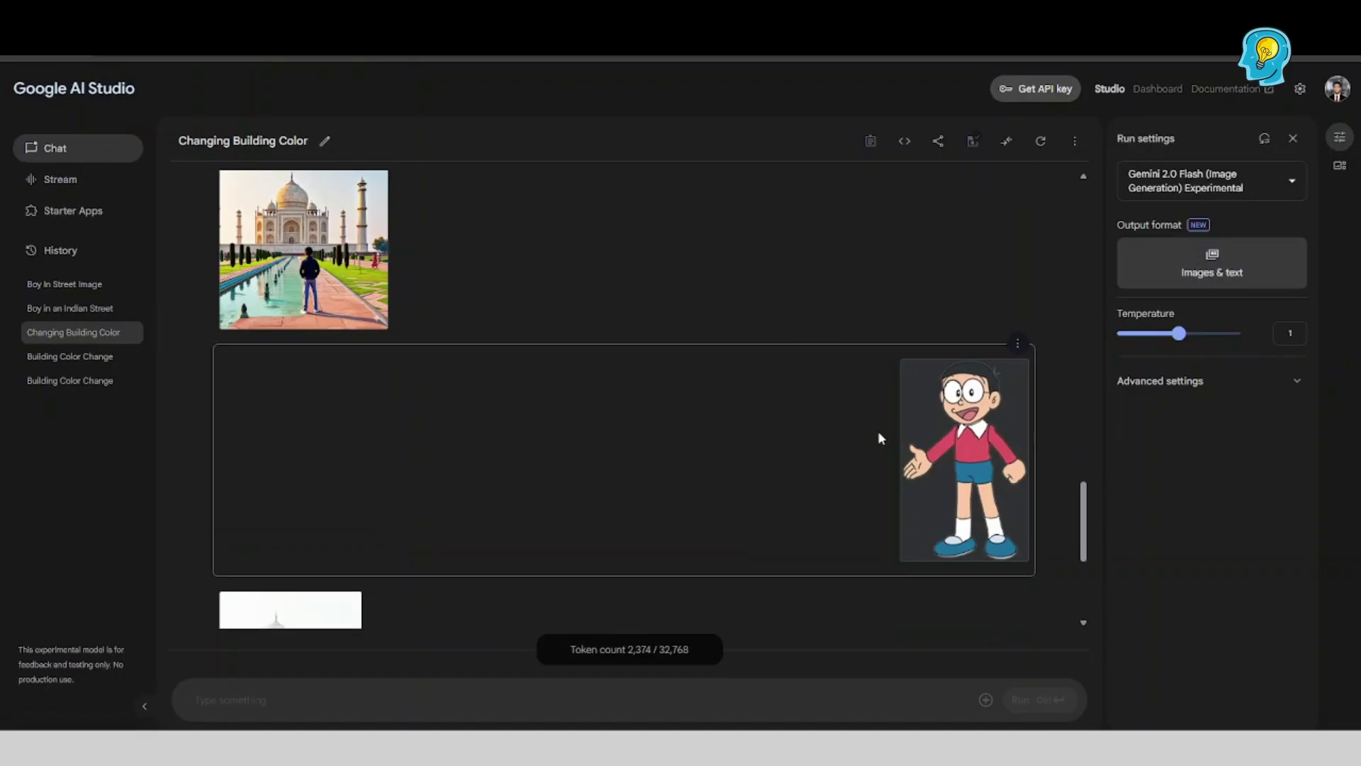
pyautogui.scroll(-3, 958, 468)
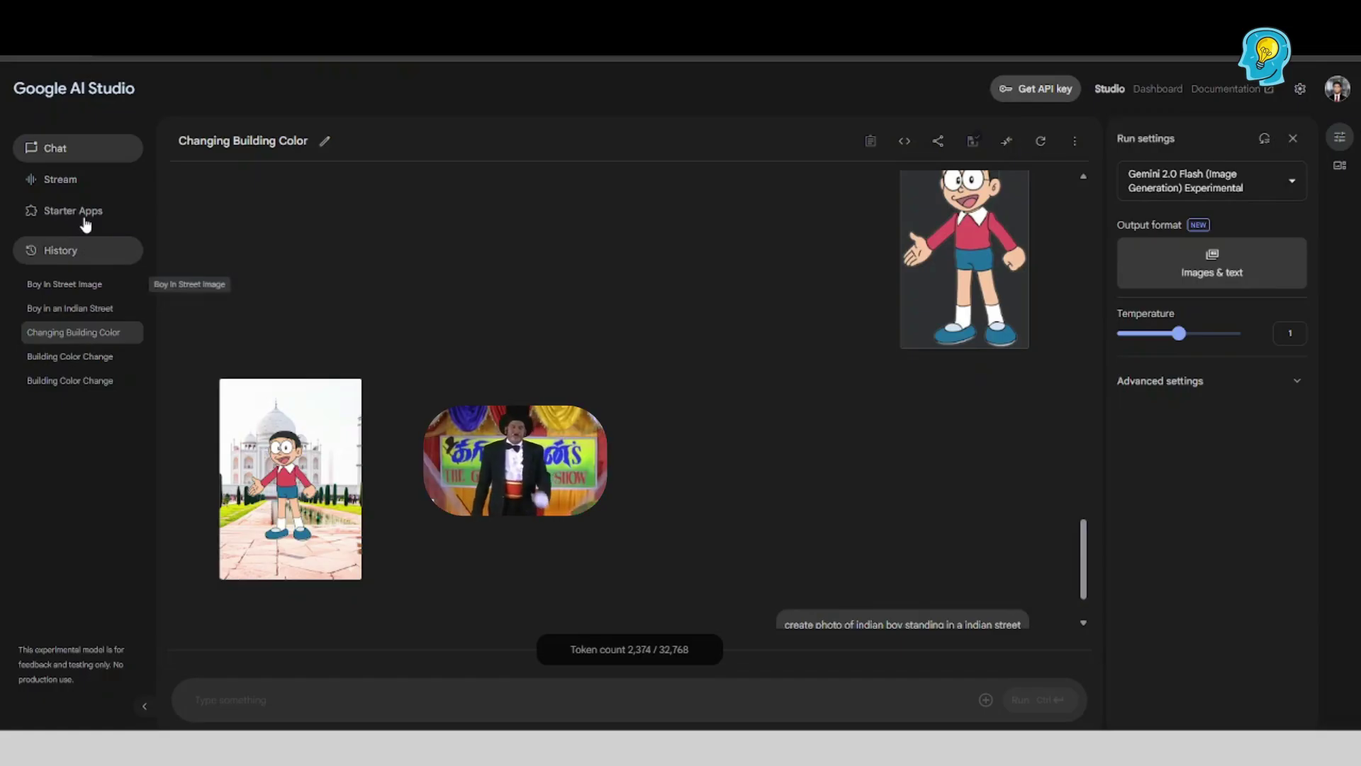
pyautogui.click(312, 443)
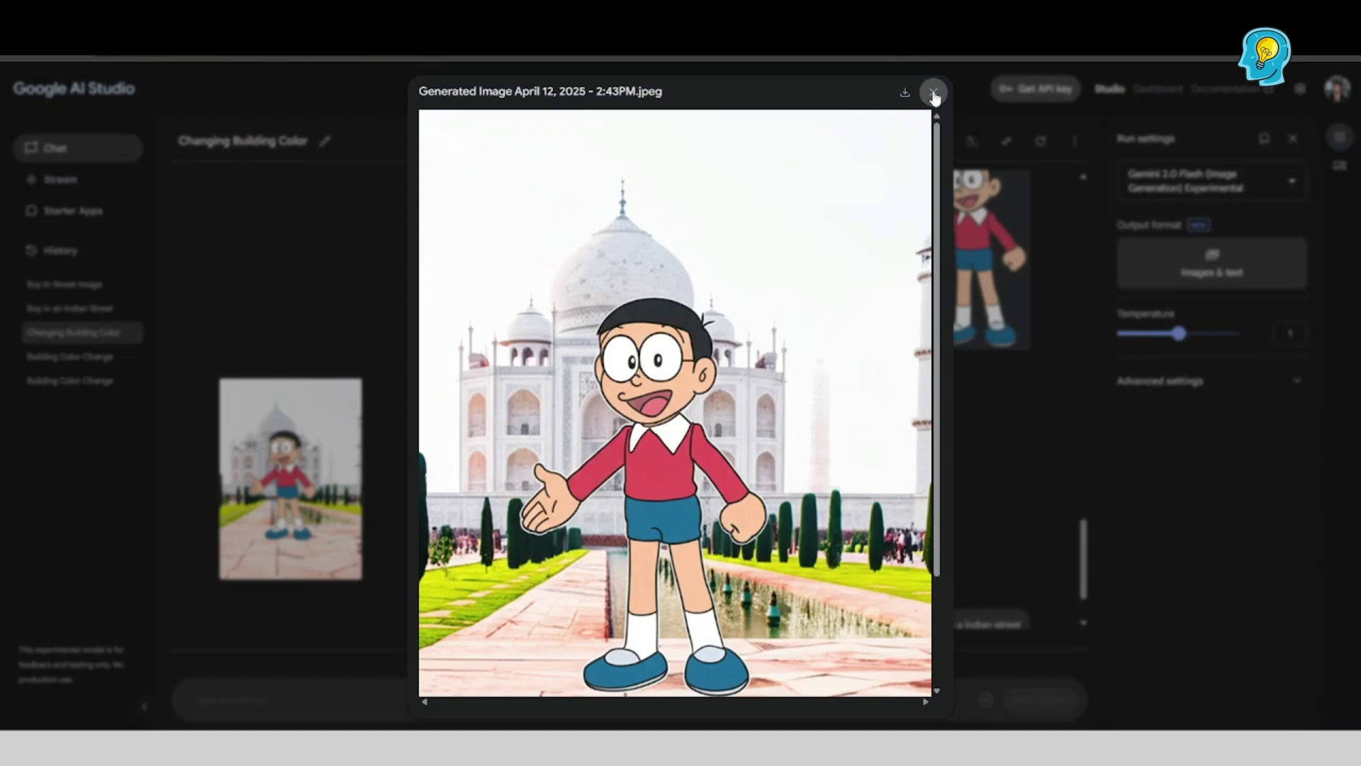
pyautogui.click(934, 92)
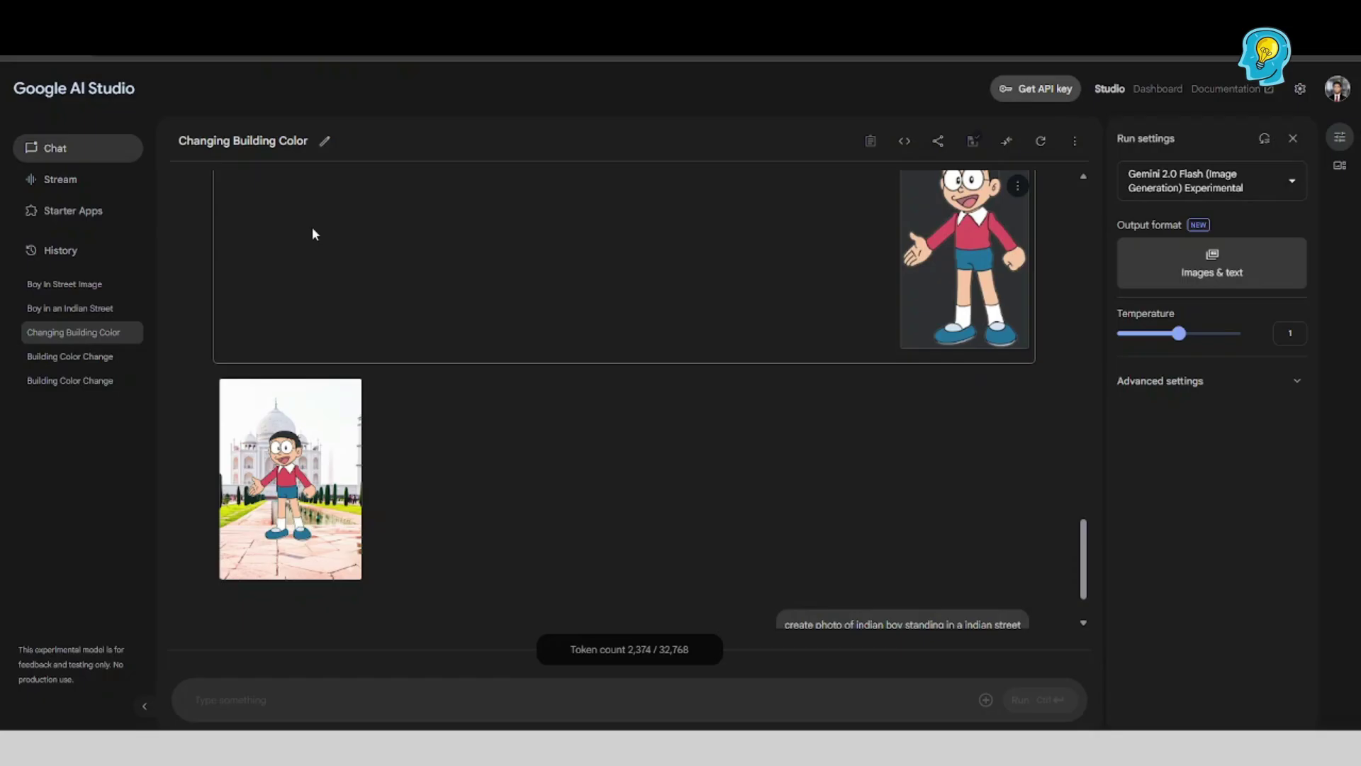
# In a new chat, run the prompts "create image of a building" and "what if a man walking in a forest".
pyautogui.click(61, 153)
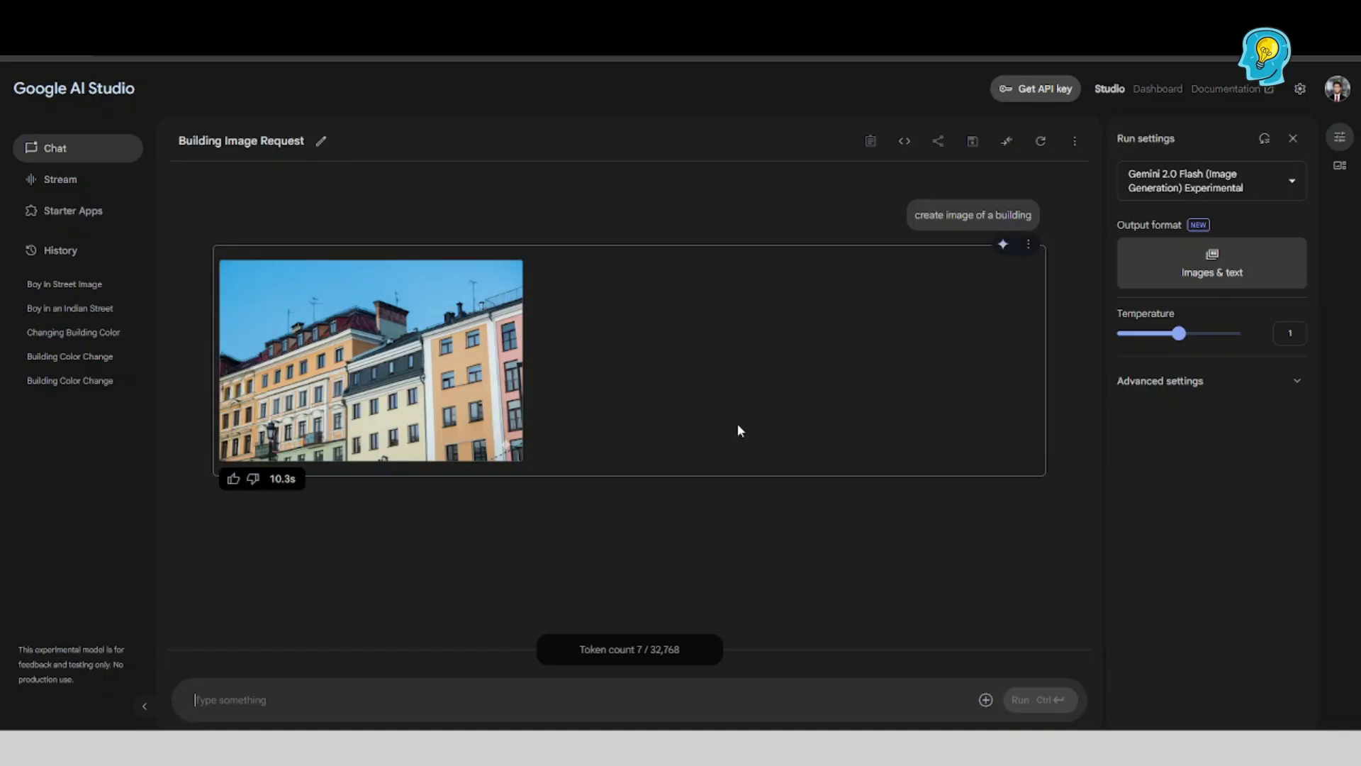
pyautogui.write('what if a man walking in a forest')
pyautogui.click(1039, 702)
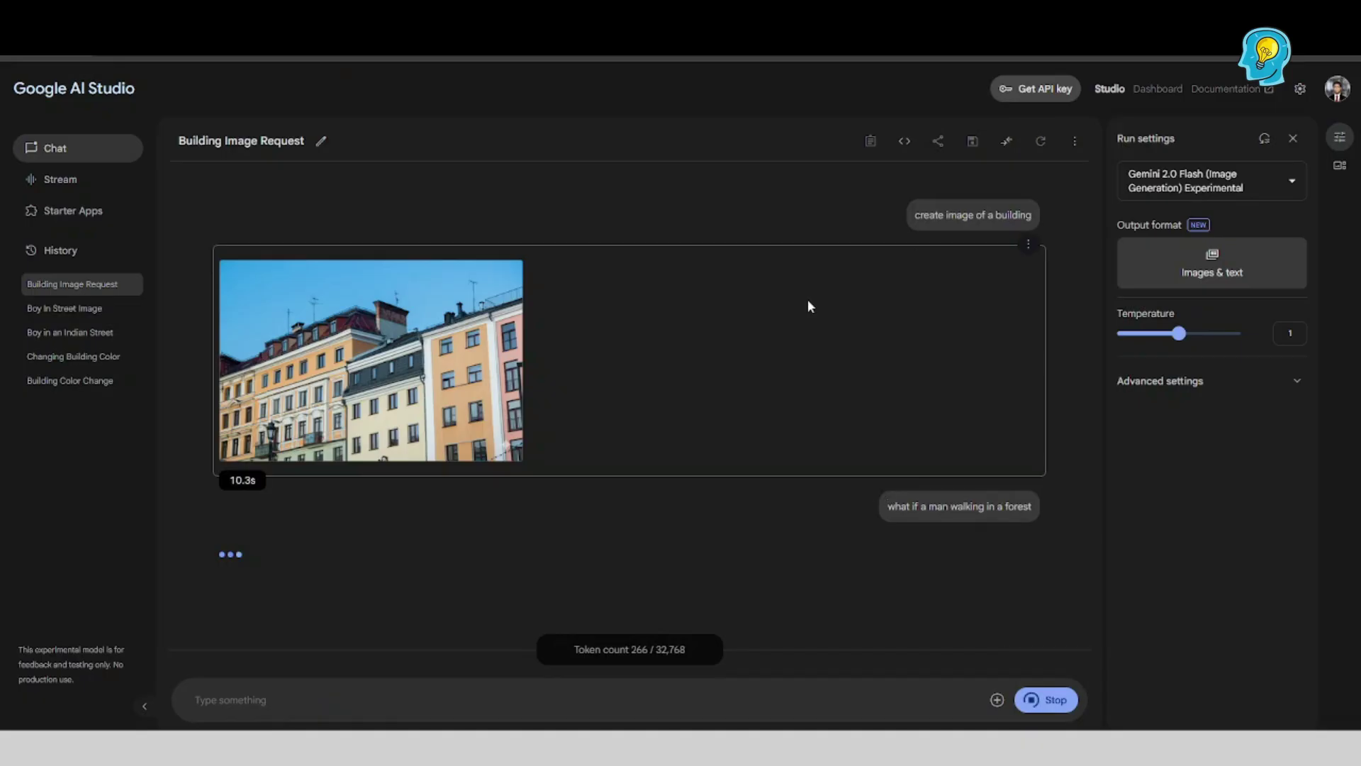
# Inspect the generated forest image at full size and run the prompt "change the background in a it company".
pyautogui.click(297, 499)
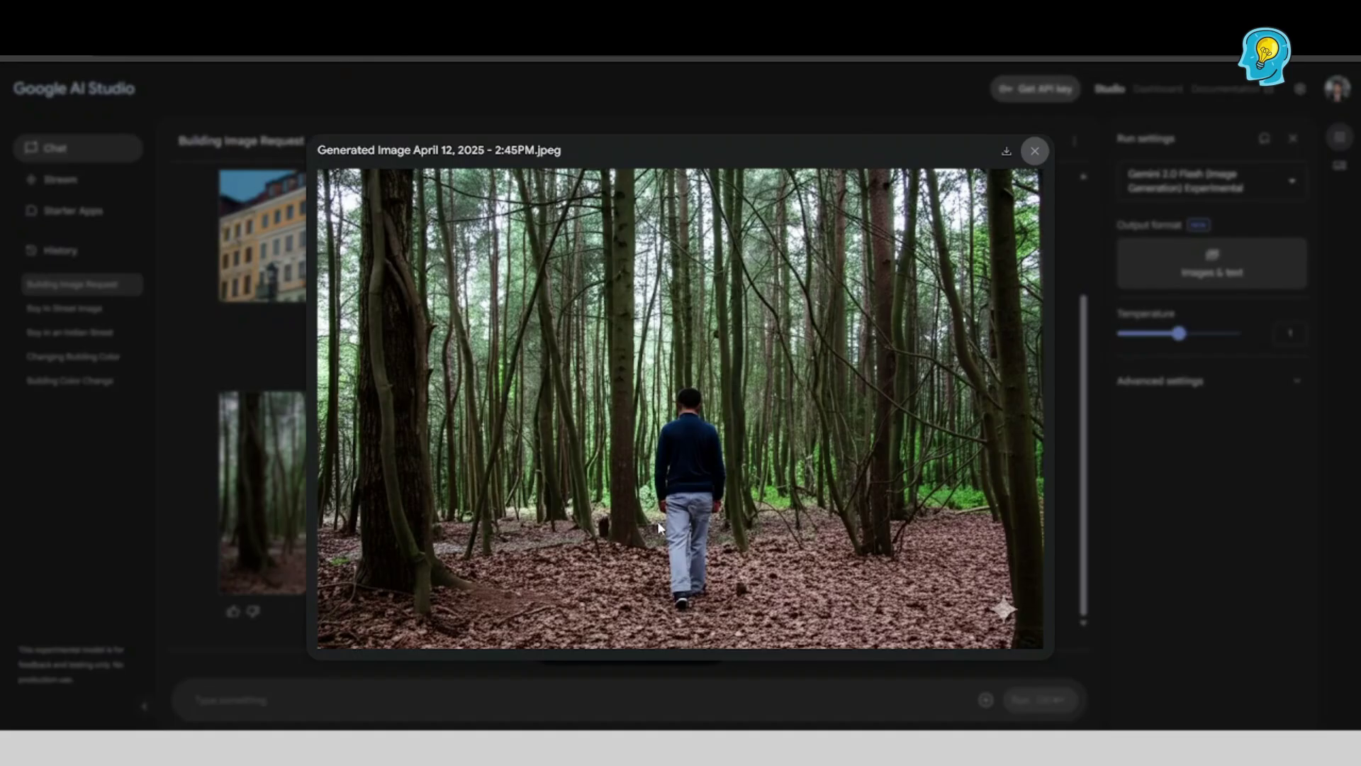
pyautogui.click(1037, 151)
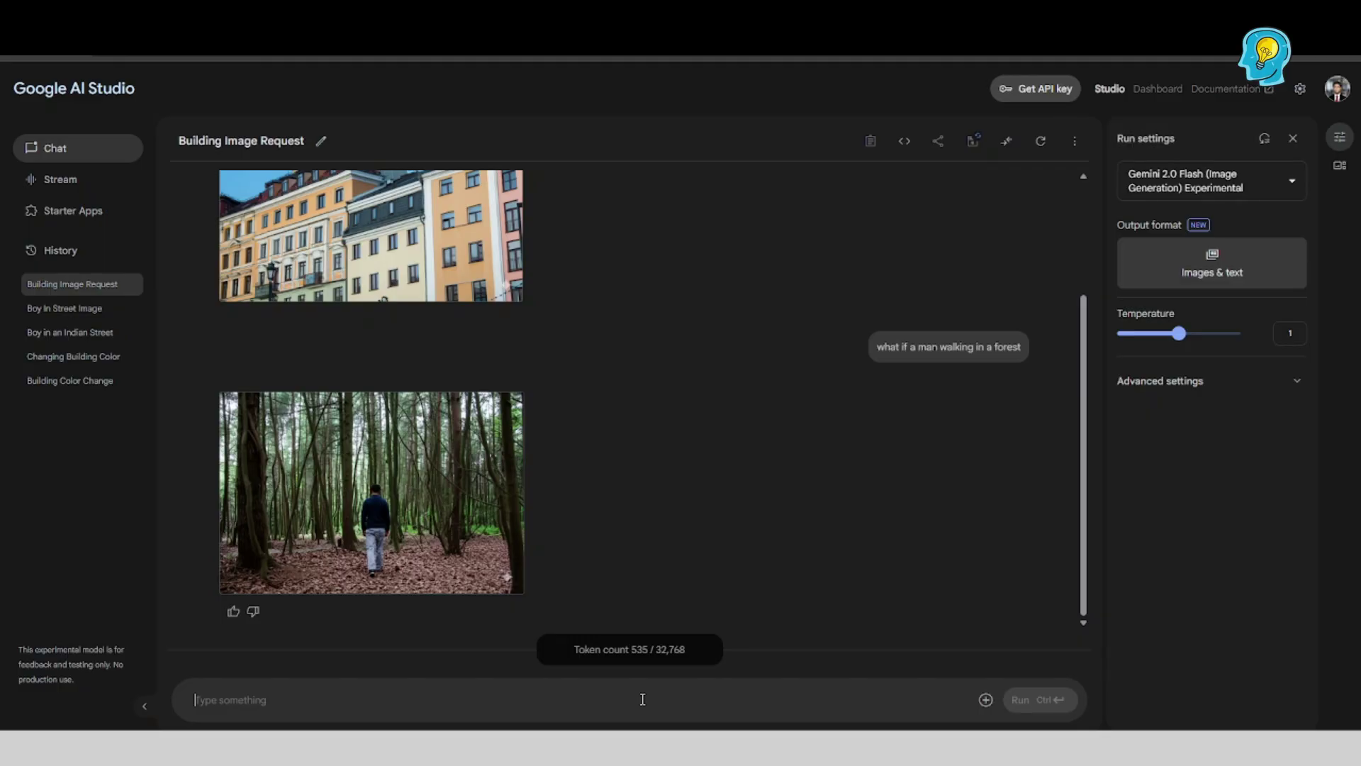
pyautogui.hotkey('ctrl', 'v')
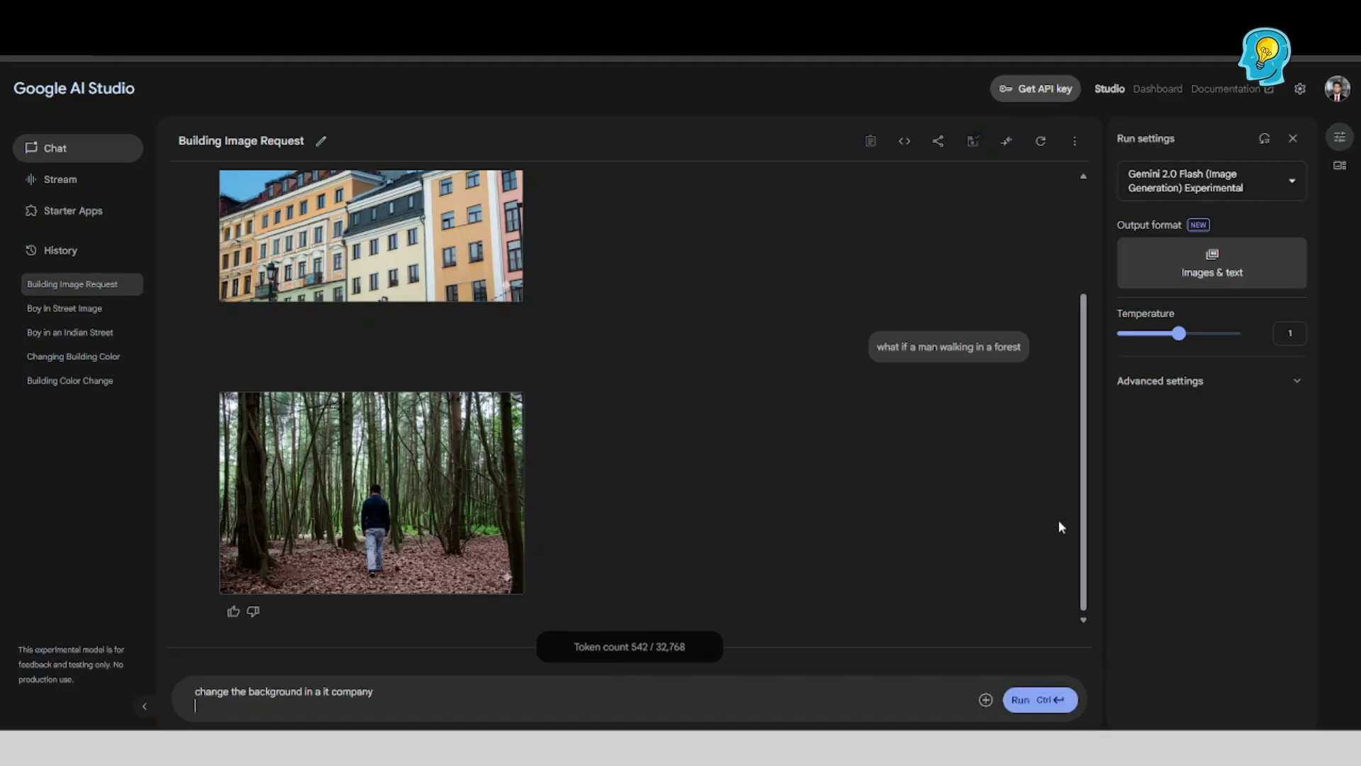
pyautogui.click(1048, 685)
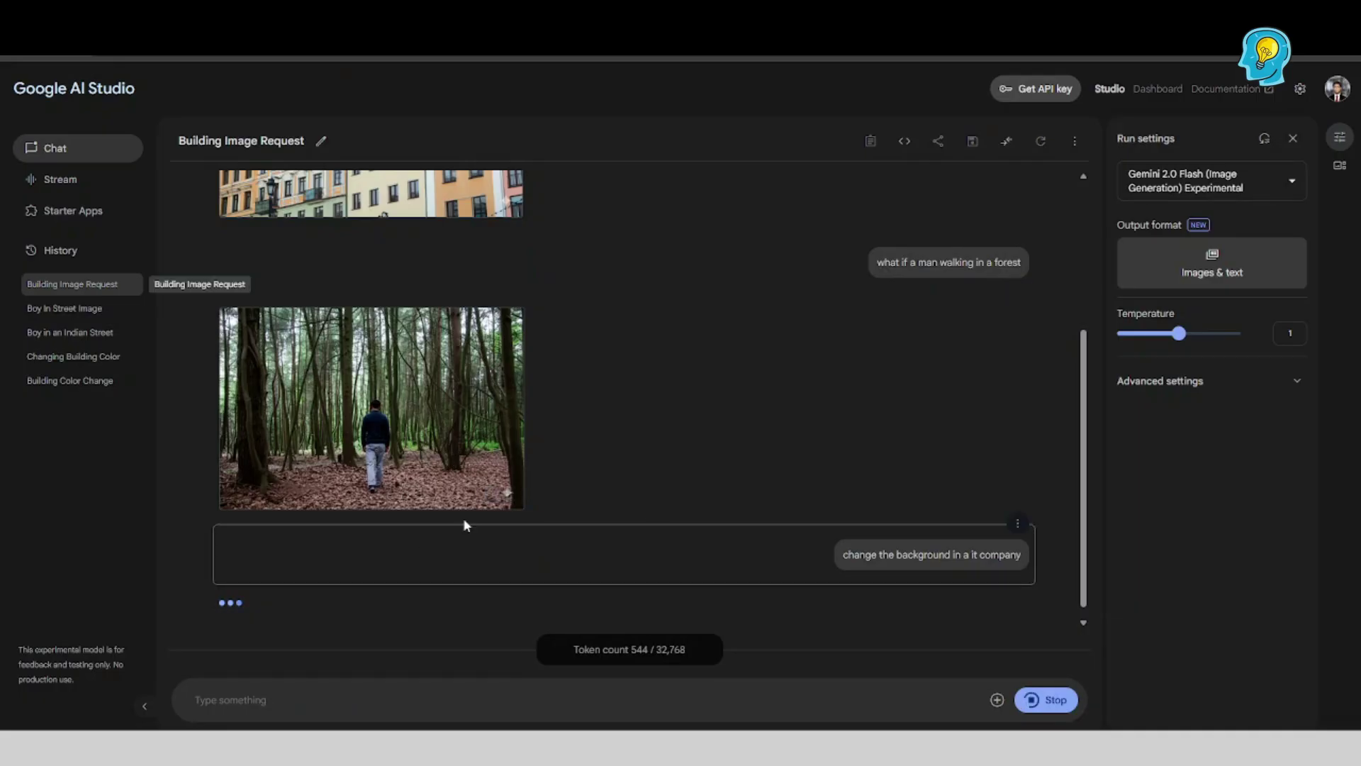
# Inspect the forest and office images and run the follow-up prompt "i need the man walking inside it".
pyautogui.click(392, 466)
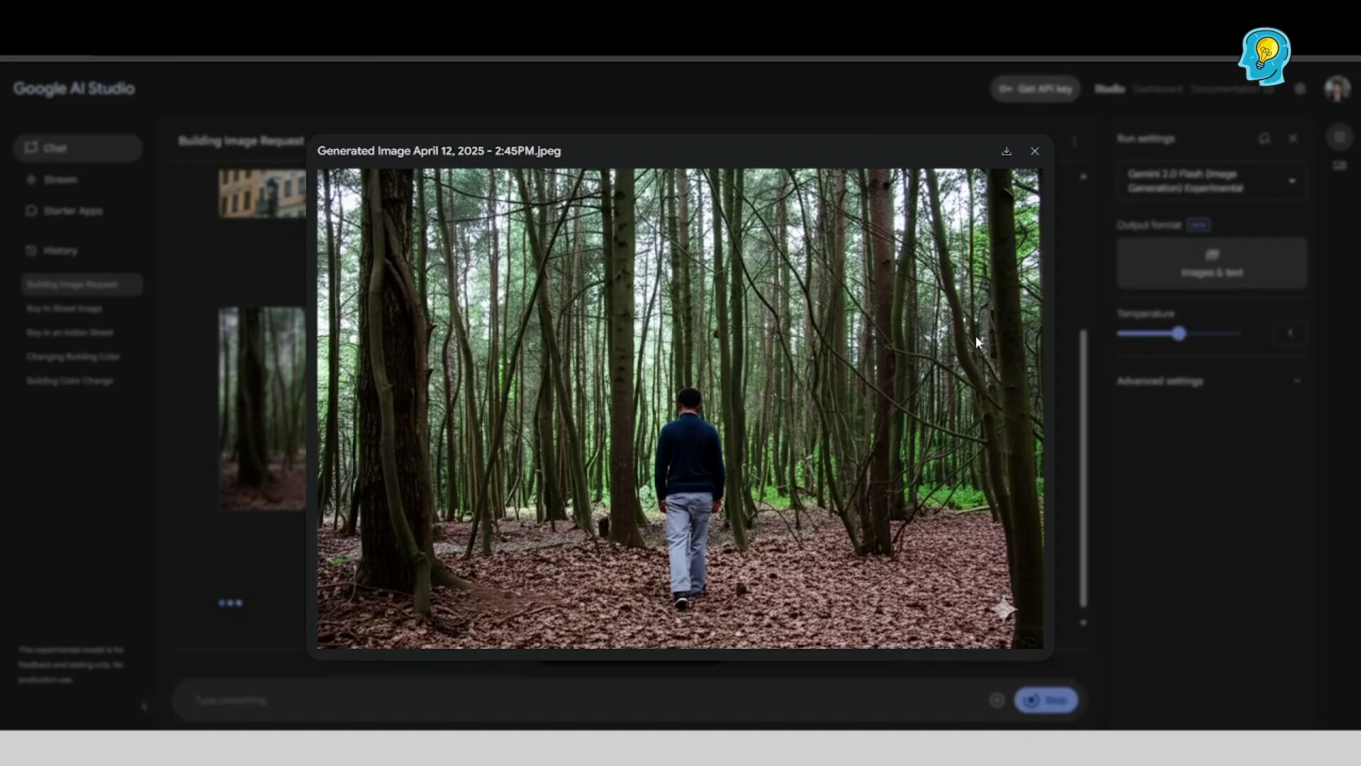
pyautogui.click(1035, 154)
pyautogui.click(406, 491)
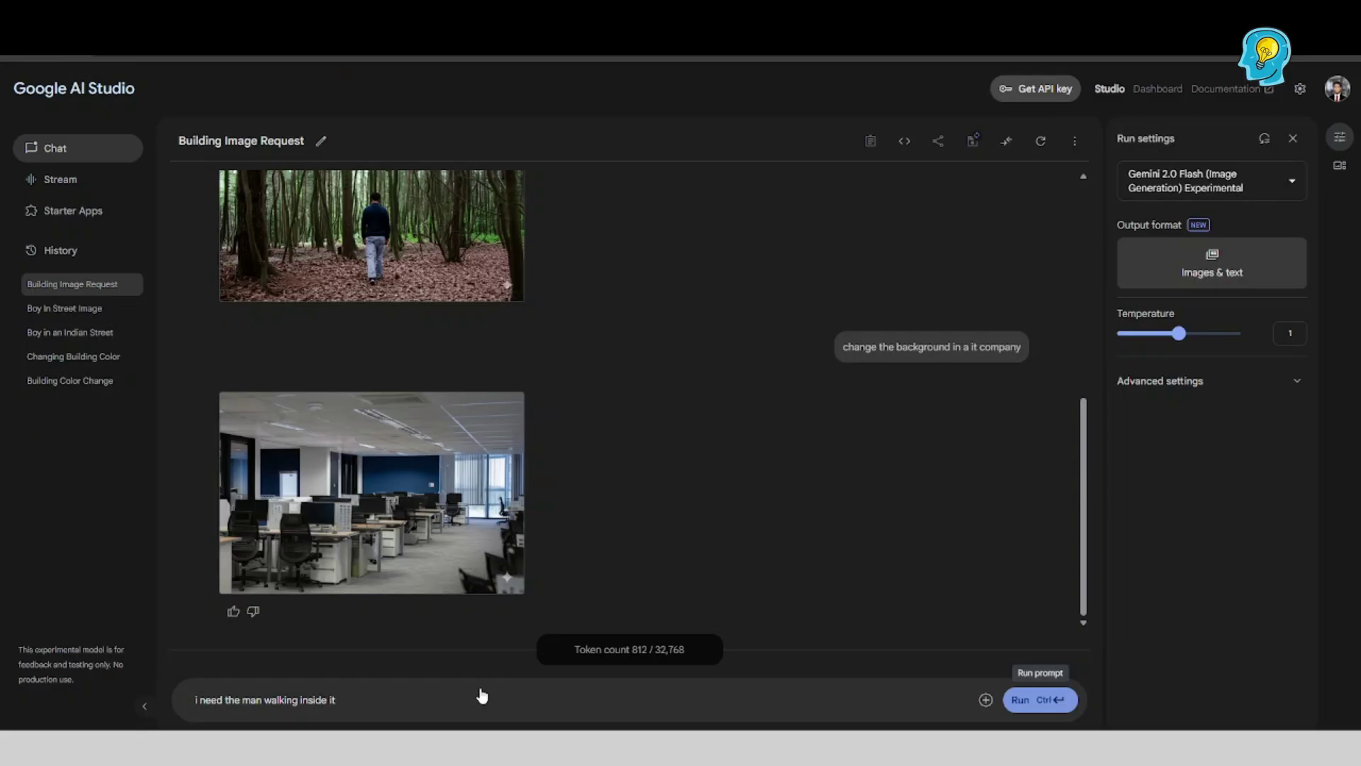
pyautogui.hotkey('ctrl', 'Return')
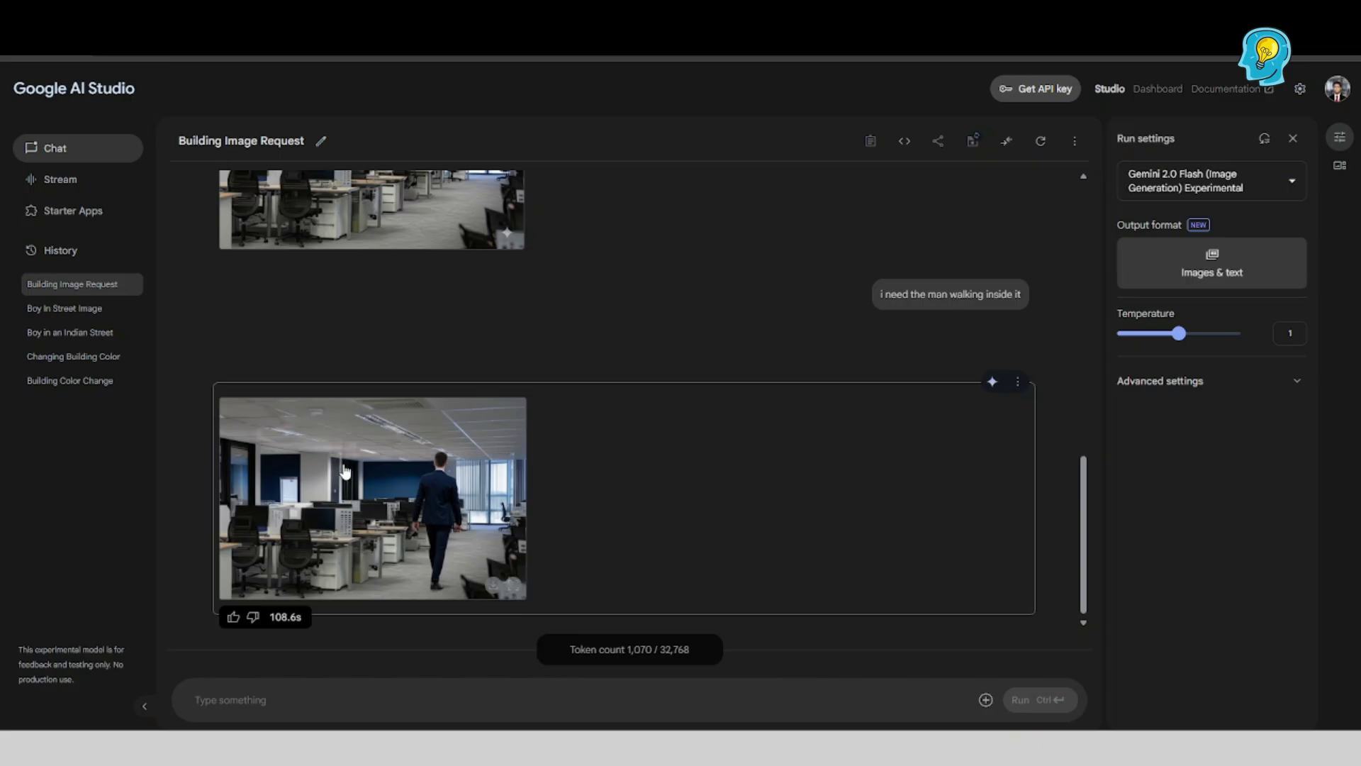
# Compare the image of the man walking in the office with the earlier results and inspect it at full size.
pyautogui.scroll(3, 342, 471)
pyautogui.scroll(-3, 368, 406)
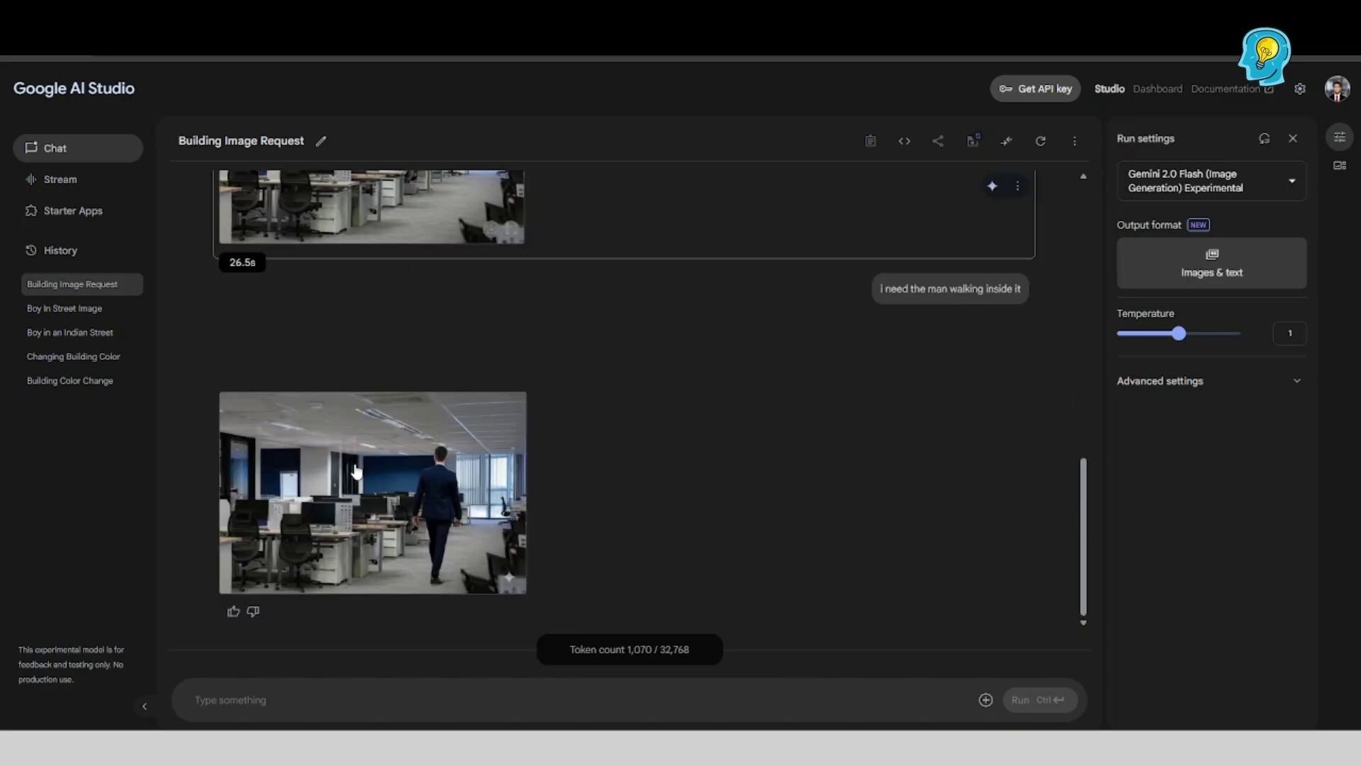
pyautogui.scroll(1, 426, 354)
pyautogui.scroll(-1, 420, 431)
pyautogui.scroll(5, 420, 430)
pyautogui.scroll(-5, 370, 367)
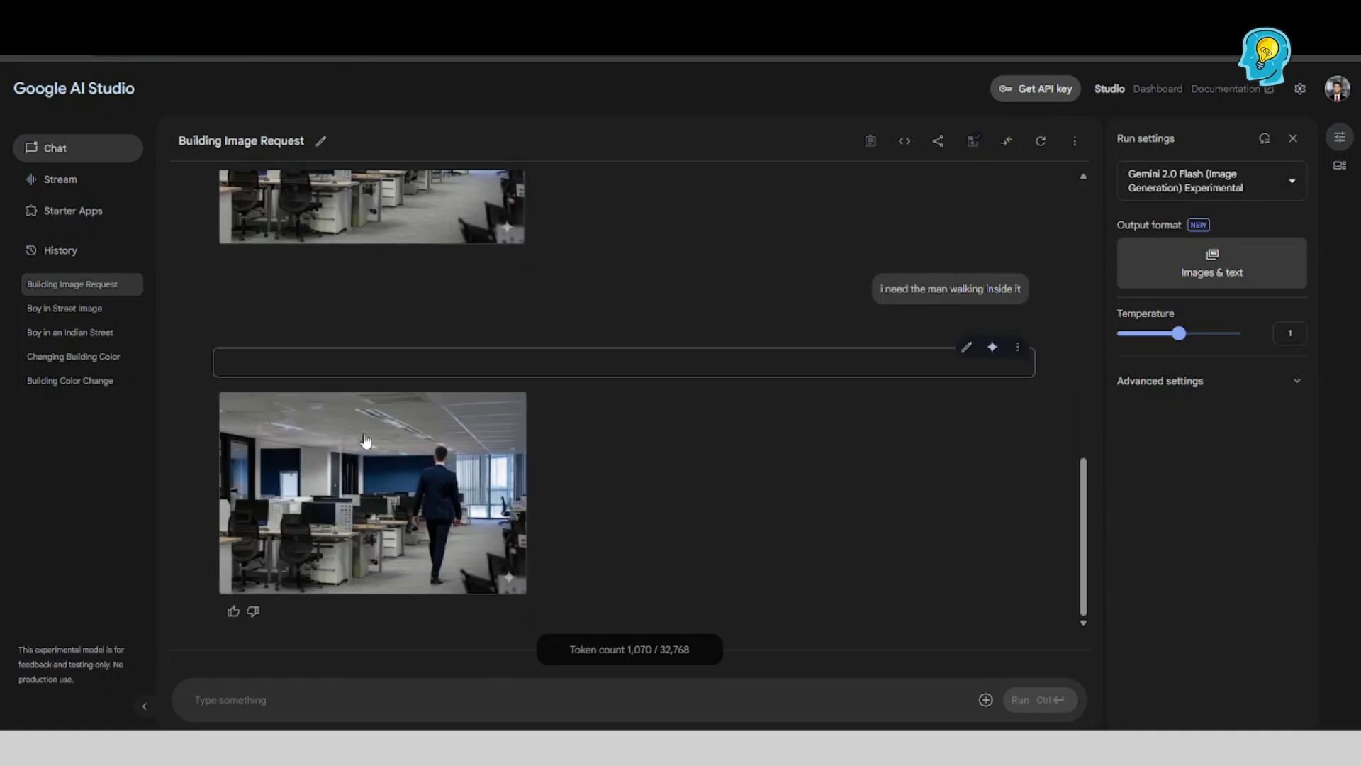
pyautogui.click(370, 461)
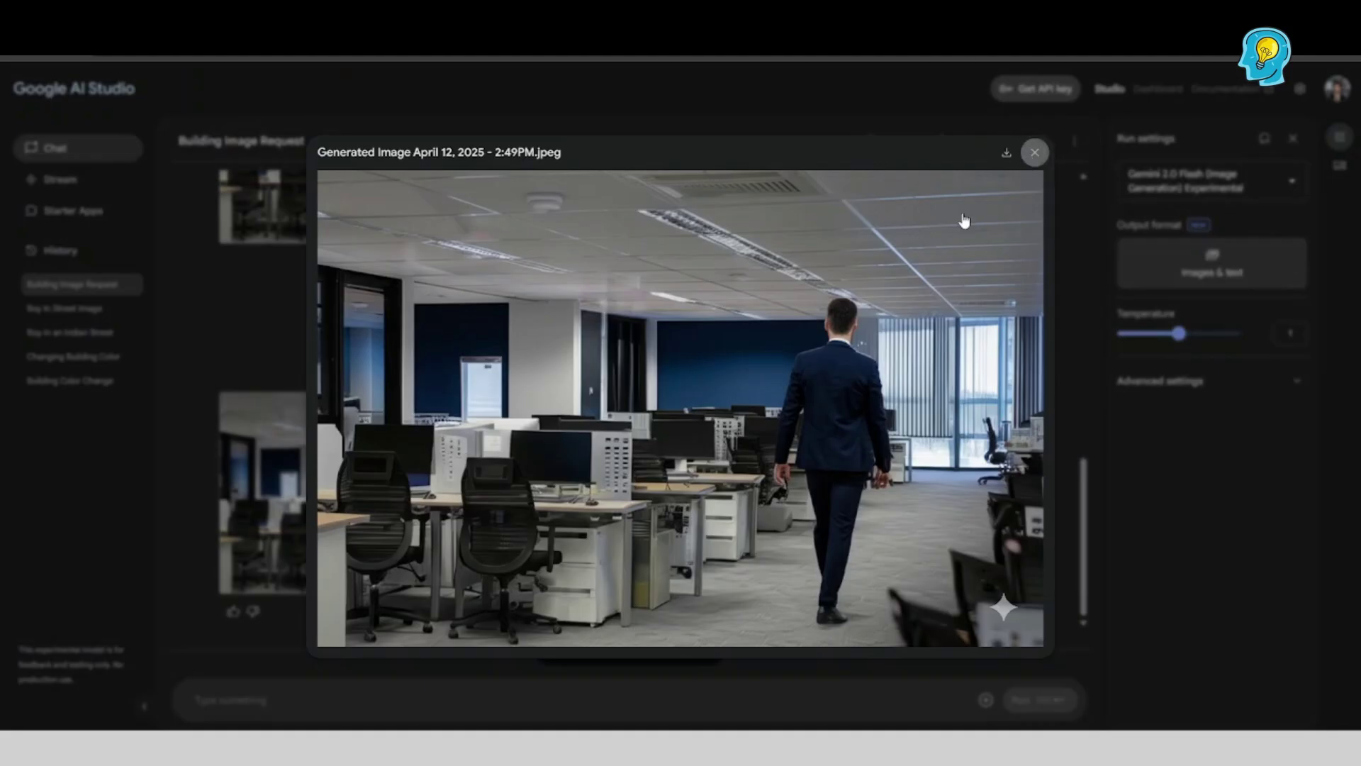
pyautogui.click(1035, 152)
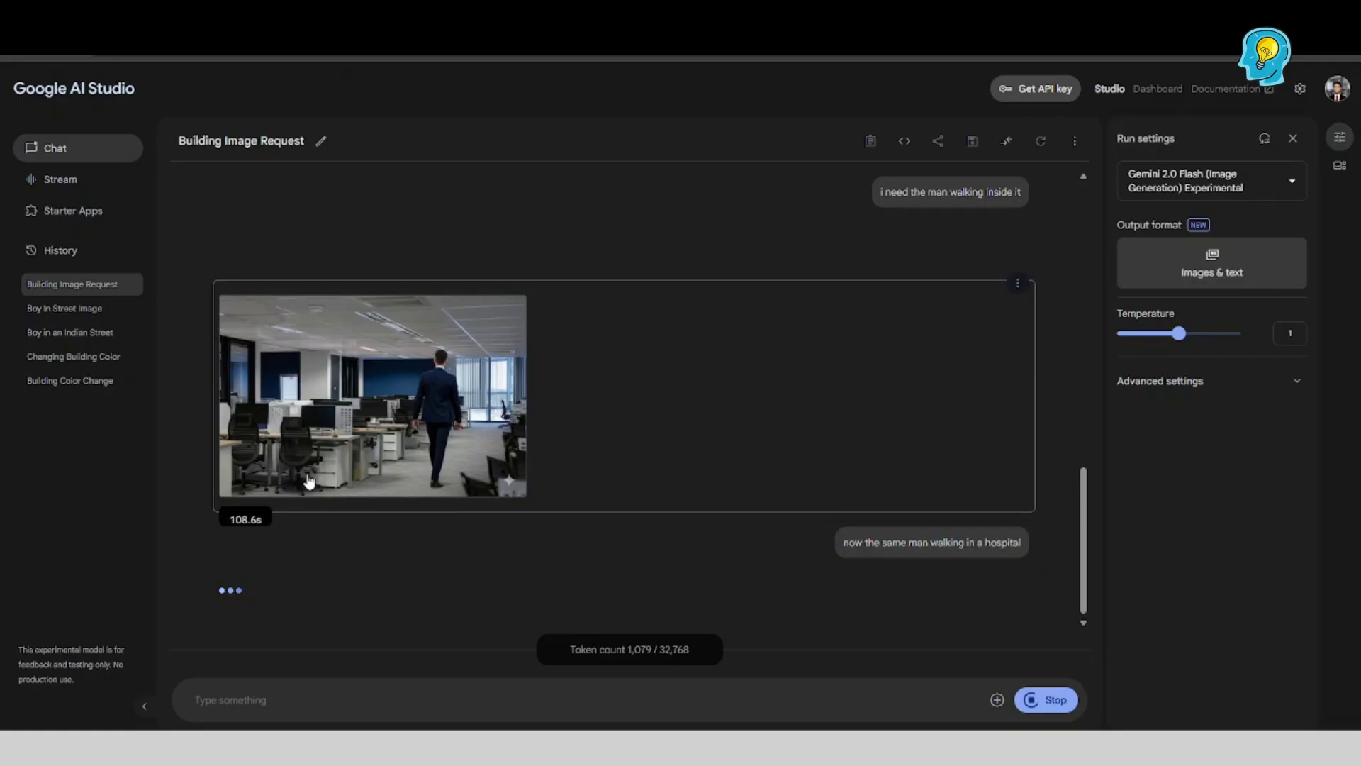
# Review the earlier images in the chat and enlarge the result of the prompt "now the same man walking in a hospital".
pyautogui.scroll(10, 309, 482)
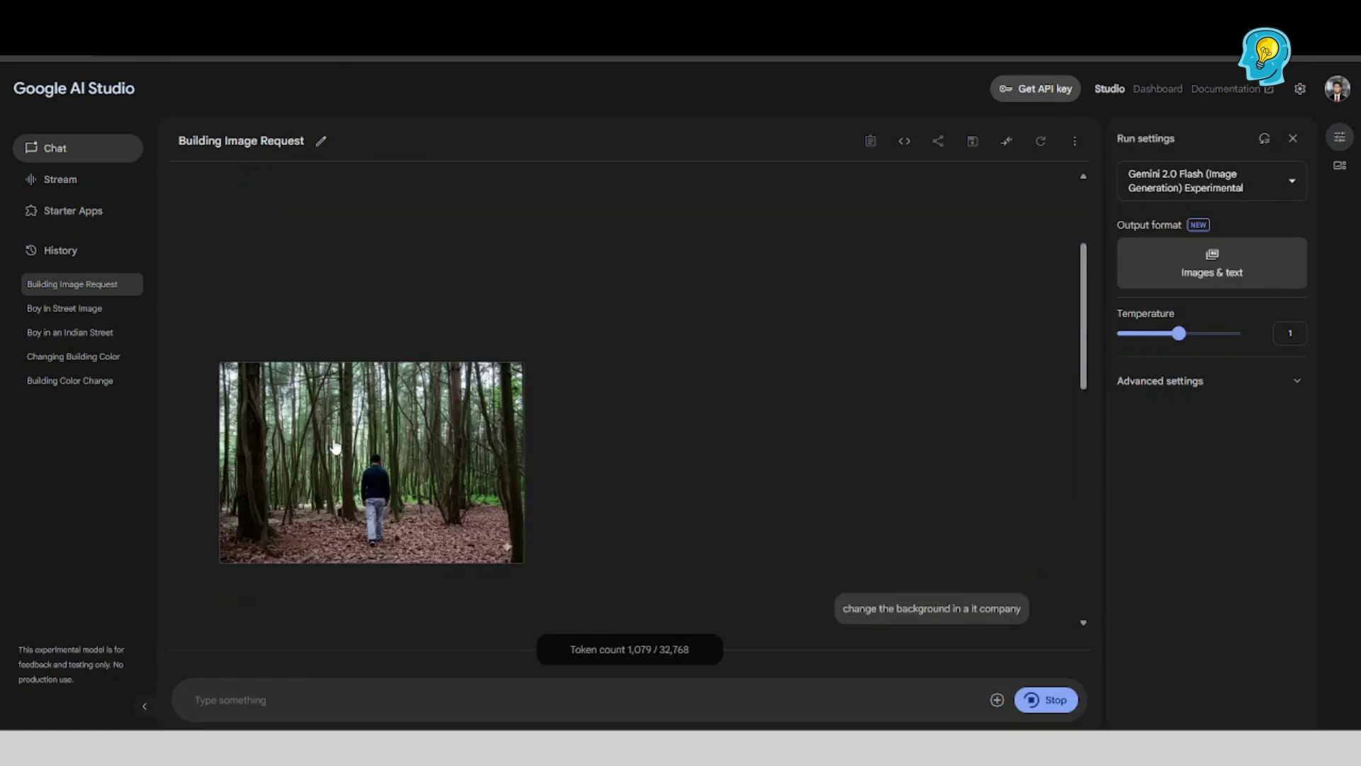
pyautogui.scroll(3, 336, 447)
pyautogui.scroll(-13, 309, 378)
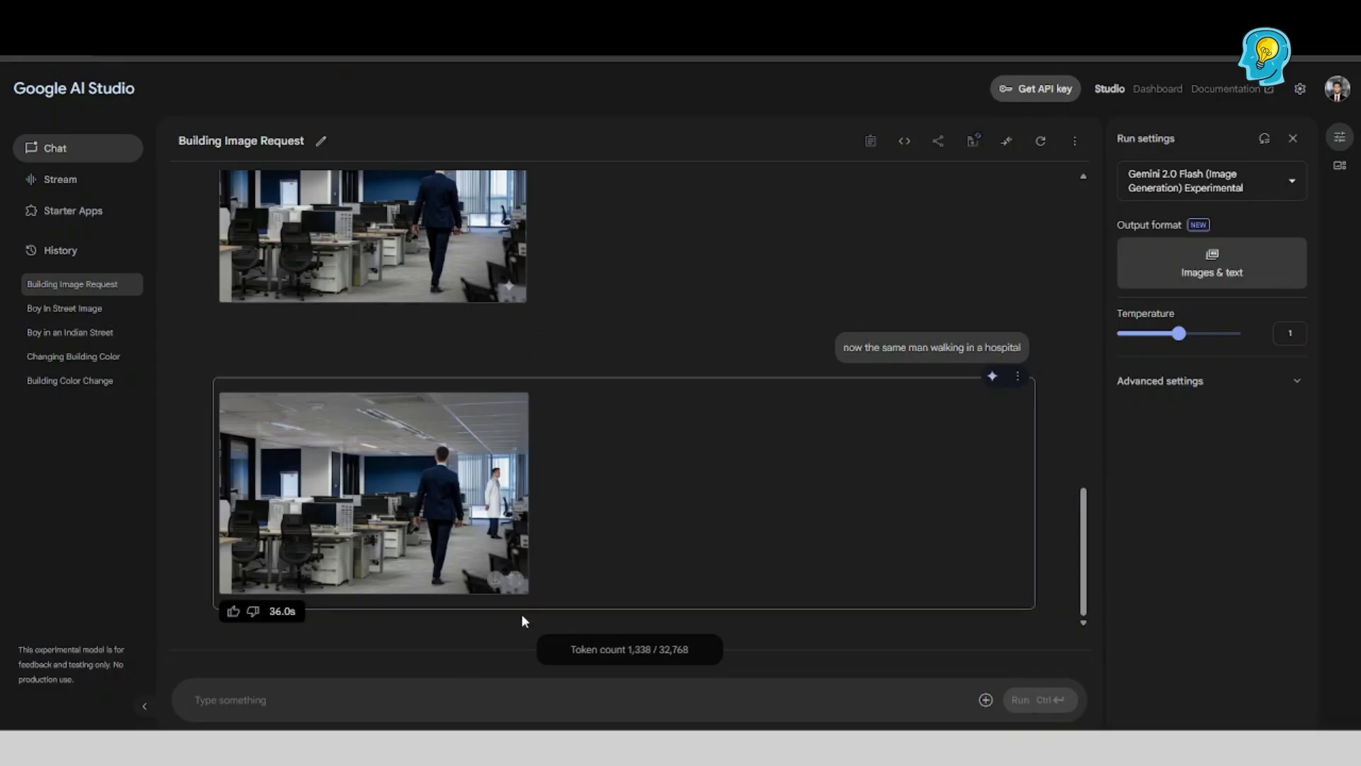
pyautogui.click(383, 512)
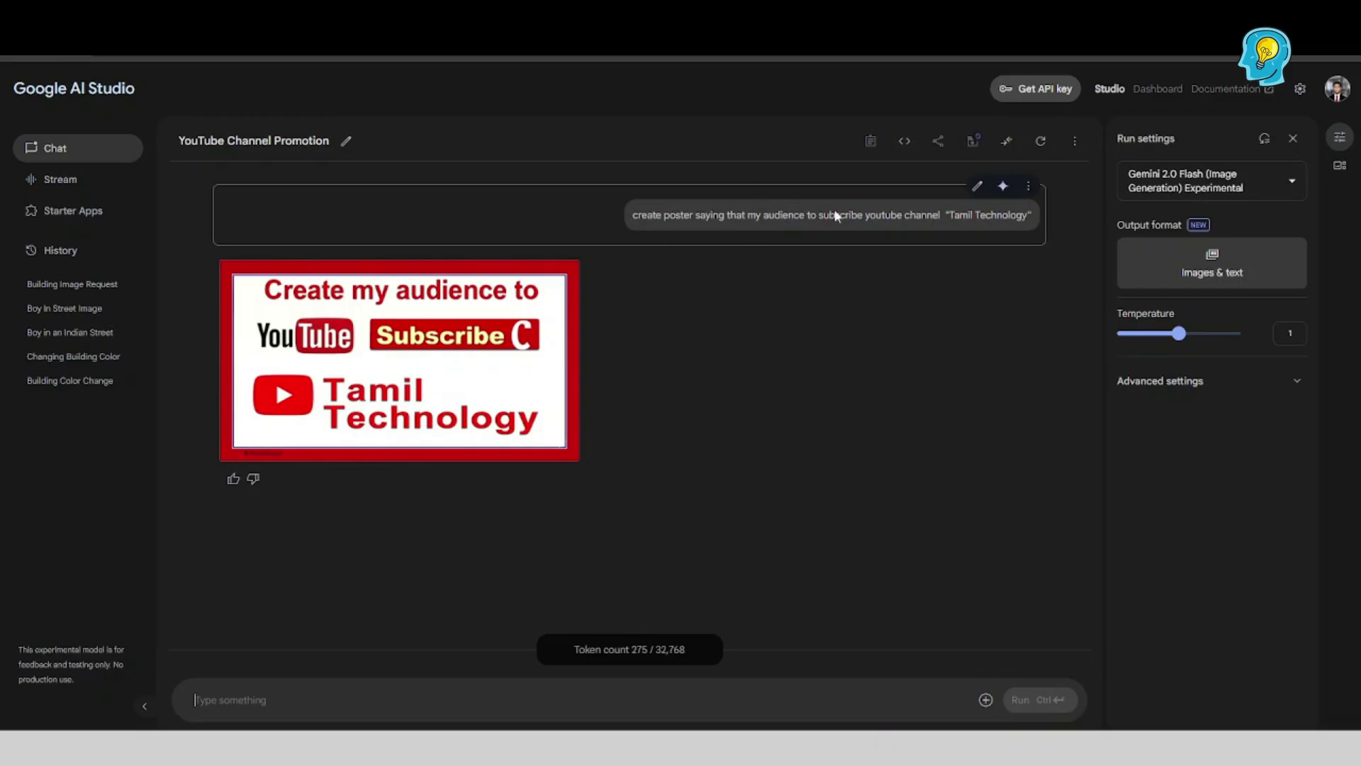
# Inspect the generated "Tamil Technology" YouTube subscribe poster at full size.
pyautogui.click(435, 393)
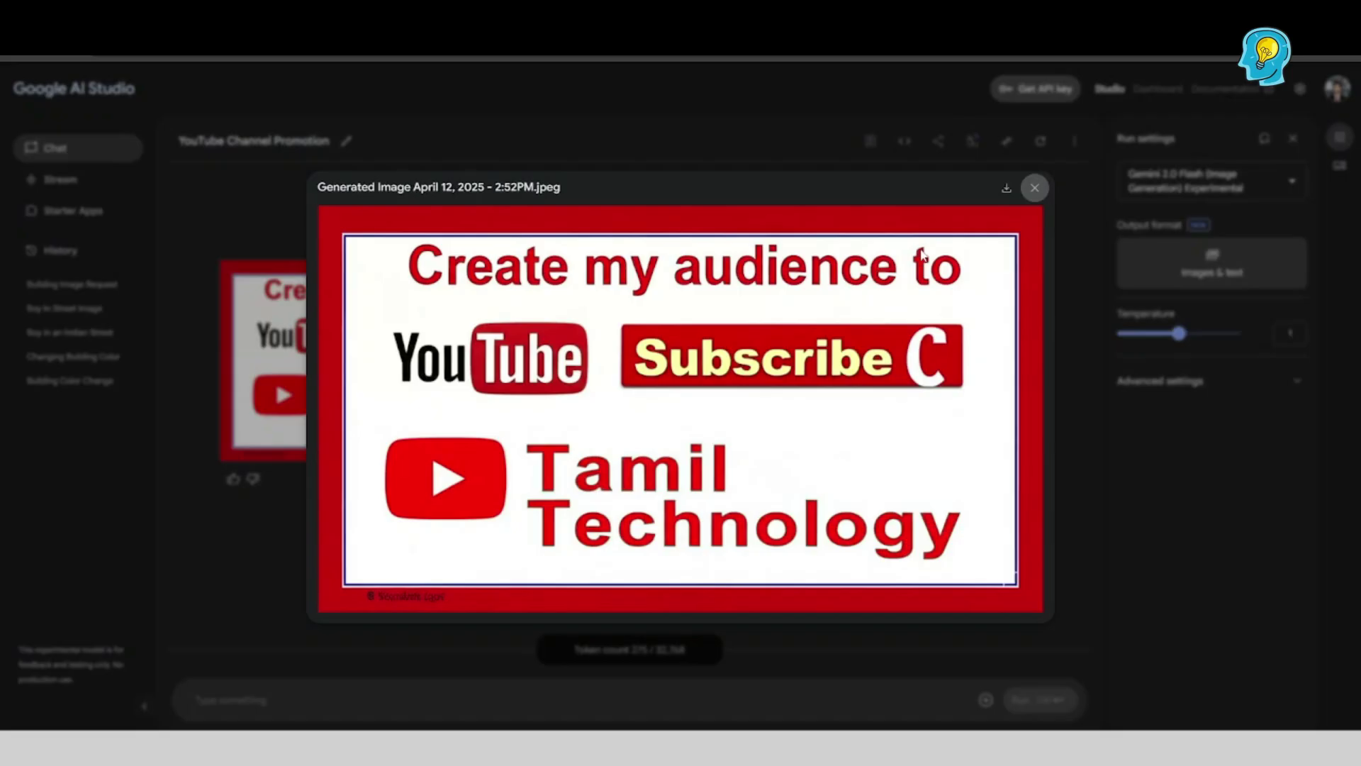
pyautogui.click(1036, 188)
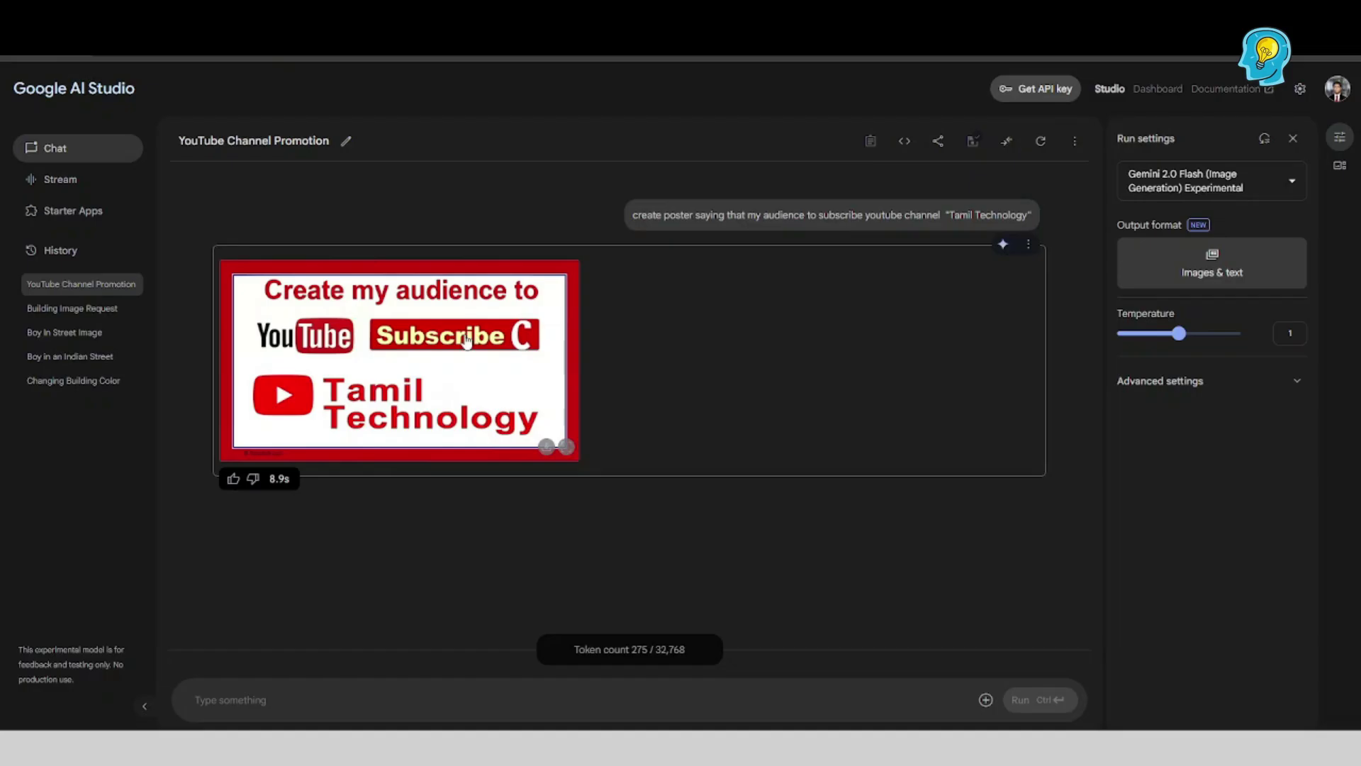
pyautogui.click(468, 342)
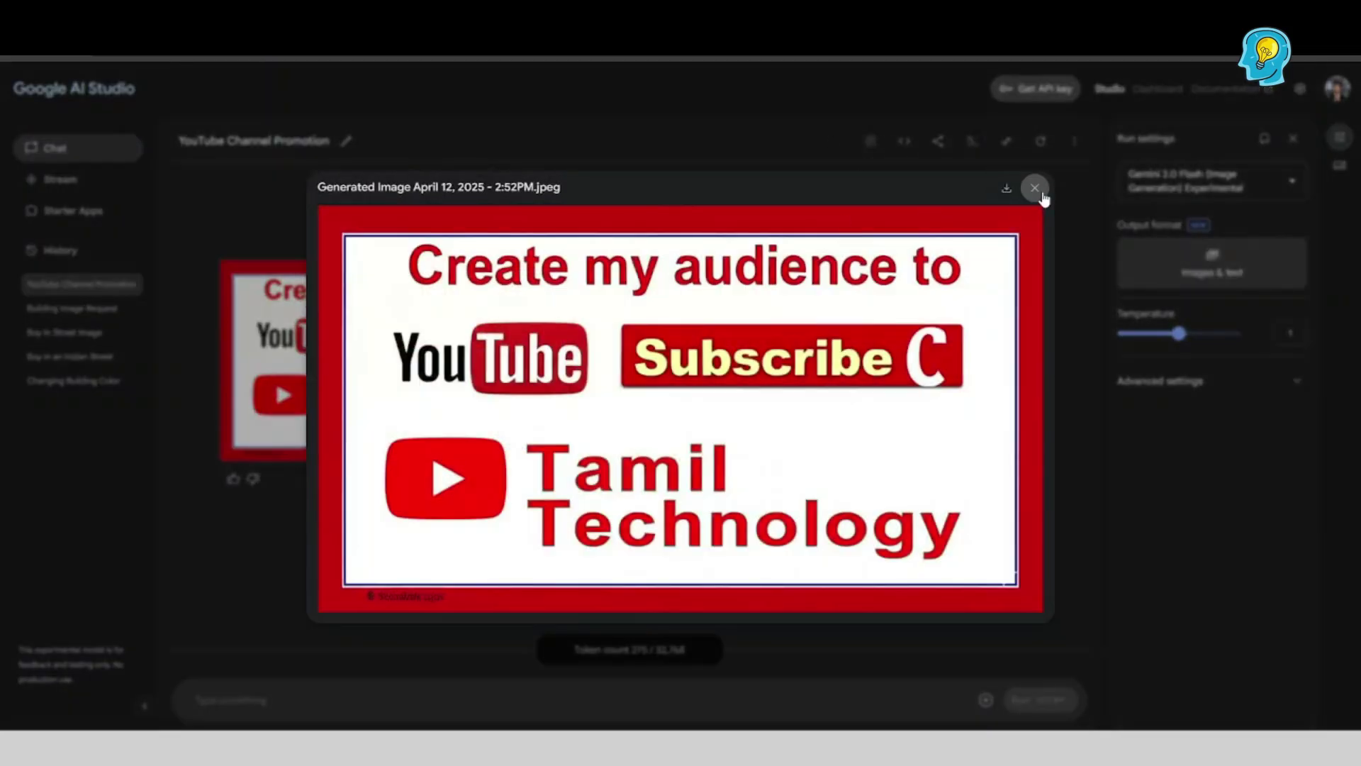
# Close the poster preview and run the prompt "what if youtube was created by microsoft".
pyautogui.click(1036, 190)
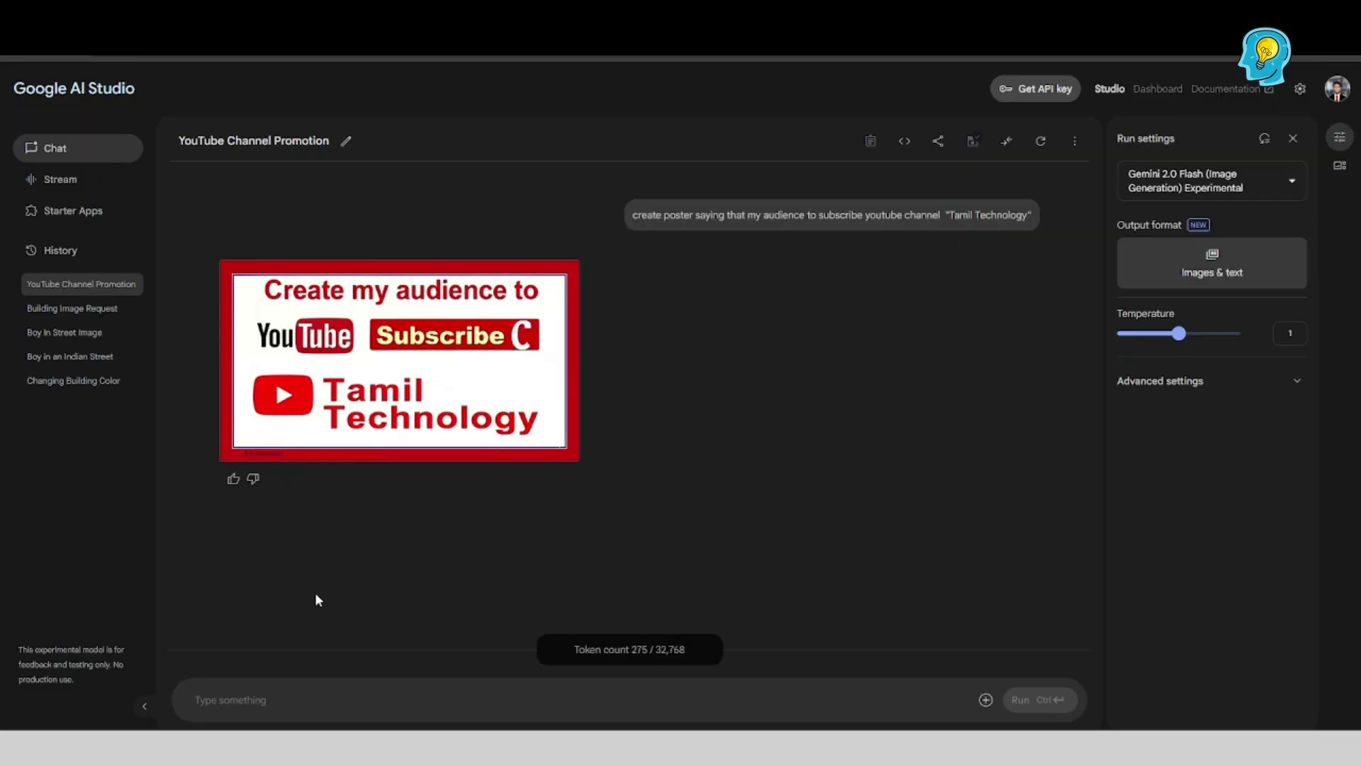
pyautogui.click(286, 694)
pyautogui.hotkey('ctrl', 'v')
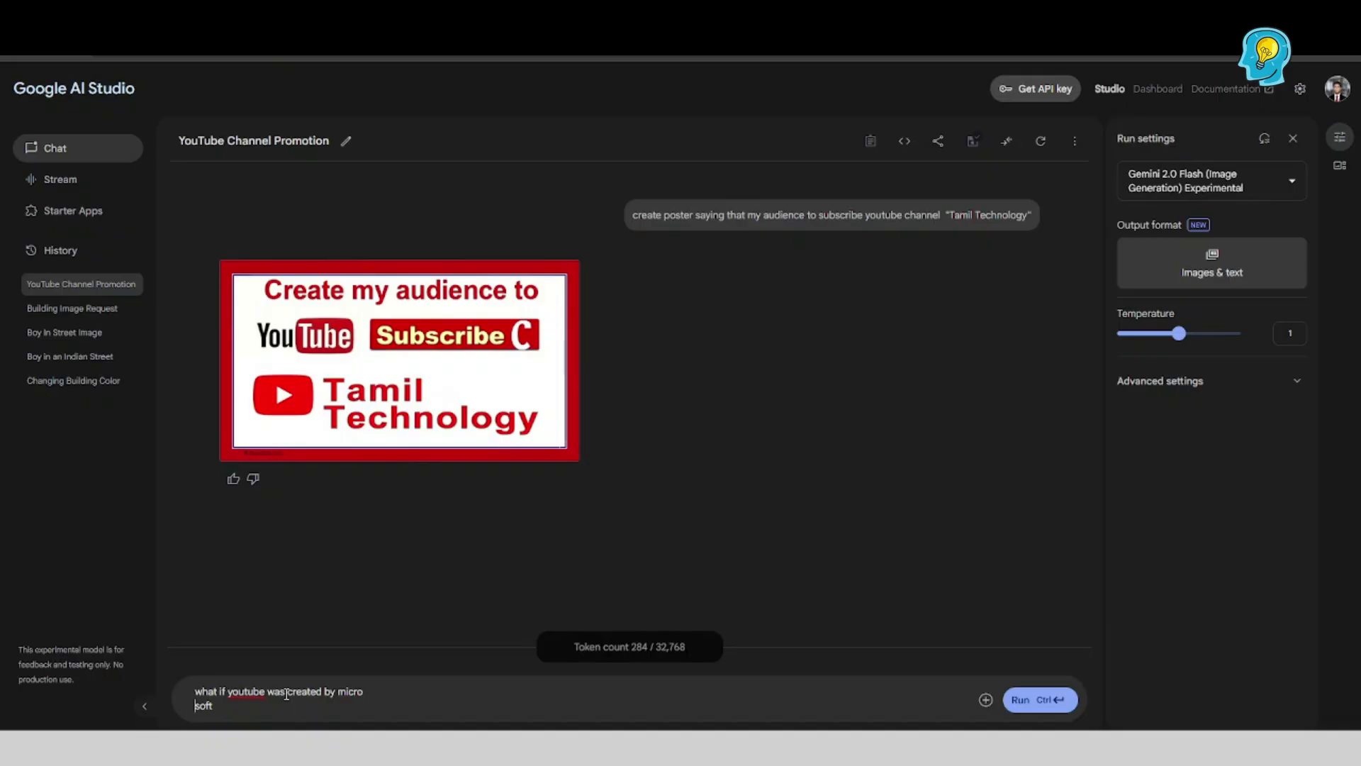
pyautogui.press('BackSpace')
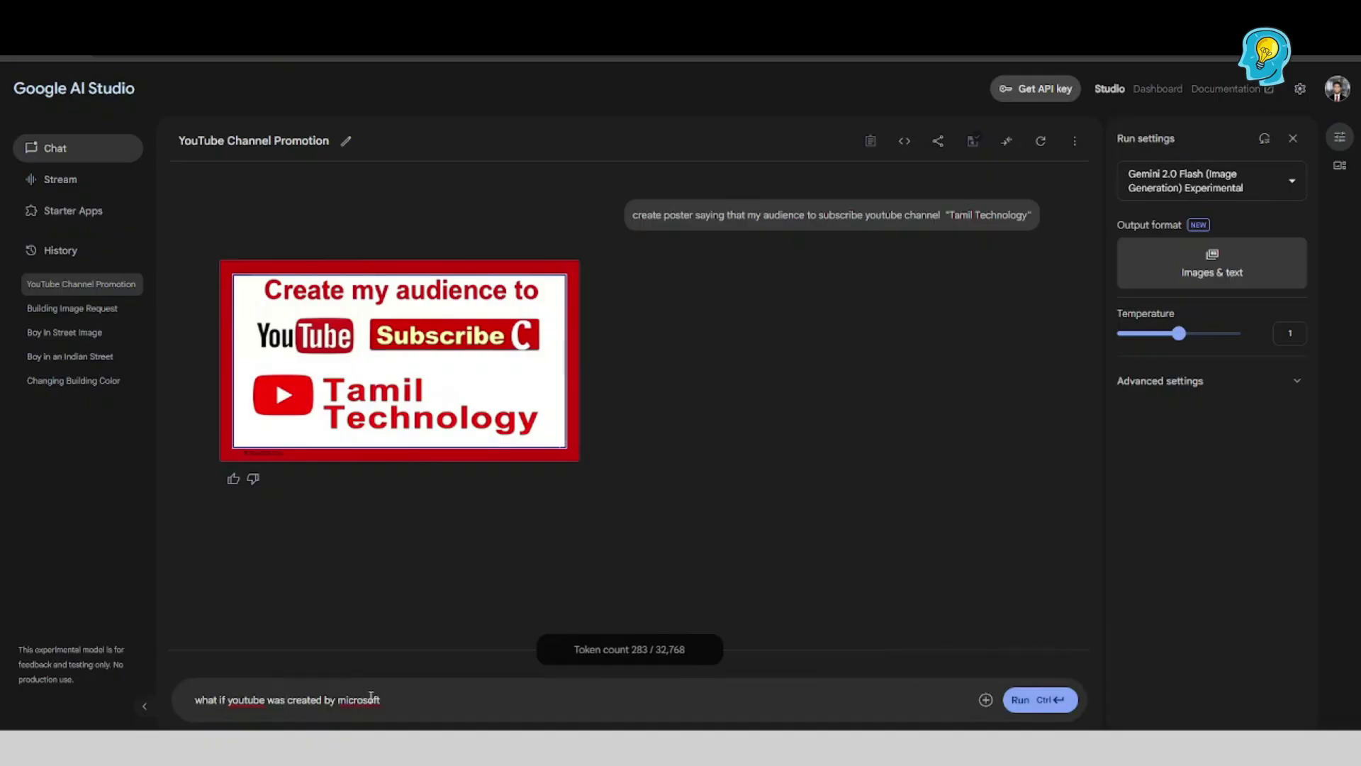
pyautogui.click(1021, 692)
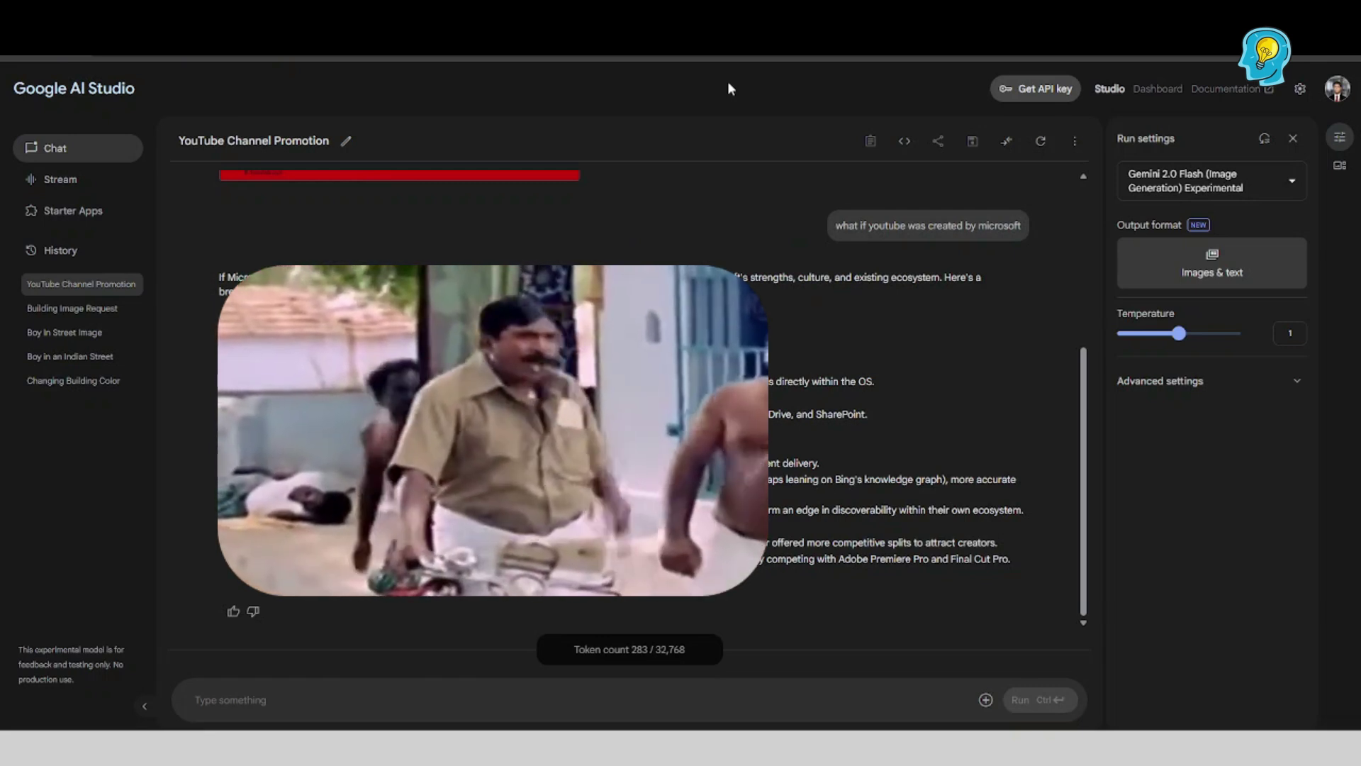
# Read the text answer about a Microsoft-made YouTube and run the prompt "create a image what if youtube was created by microsoft".
pyautogui.scroll(2, 296, 490)
pyautogui.scroll(-1, 283, 468)
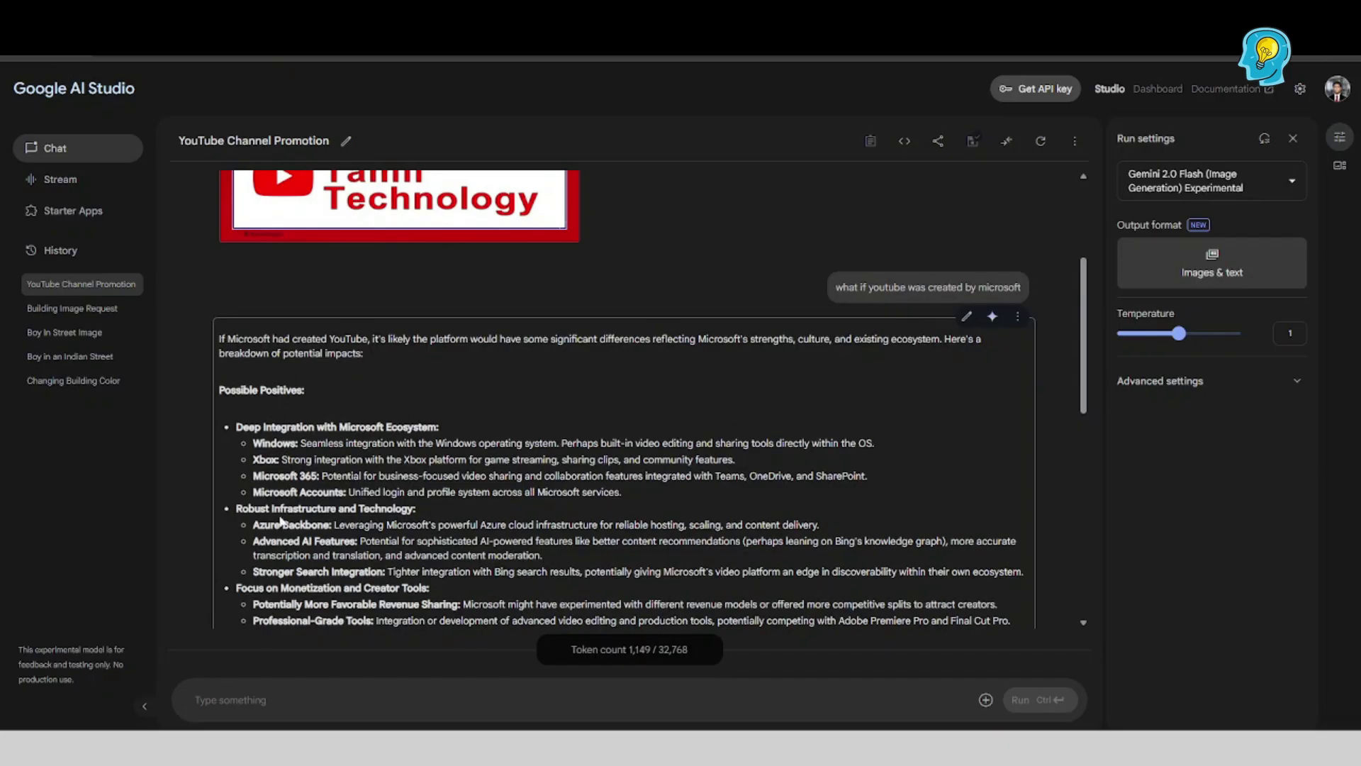
pyautogui.scroll(-10, 300, 506)
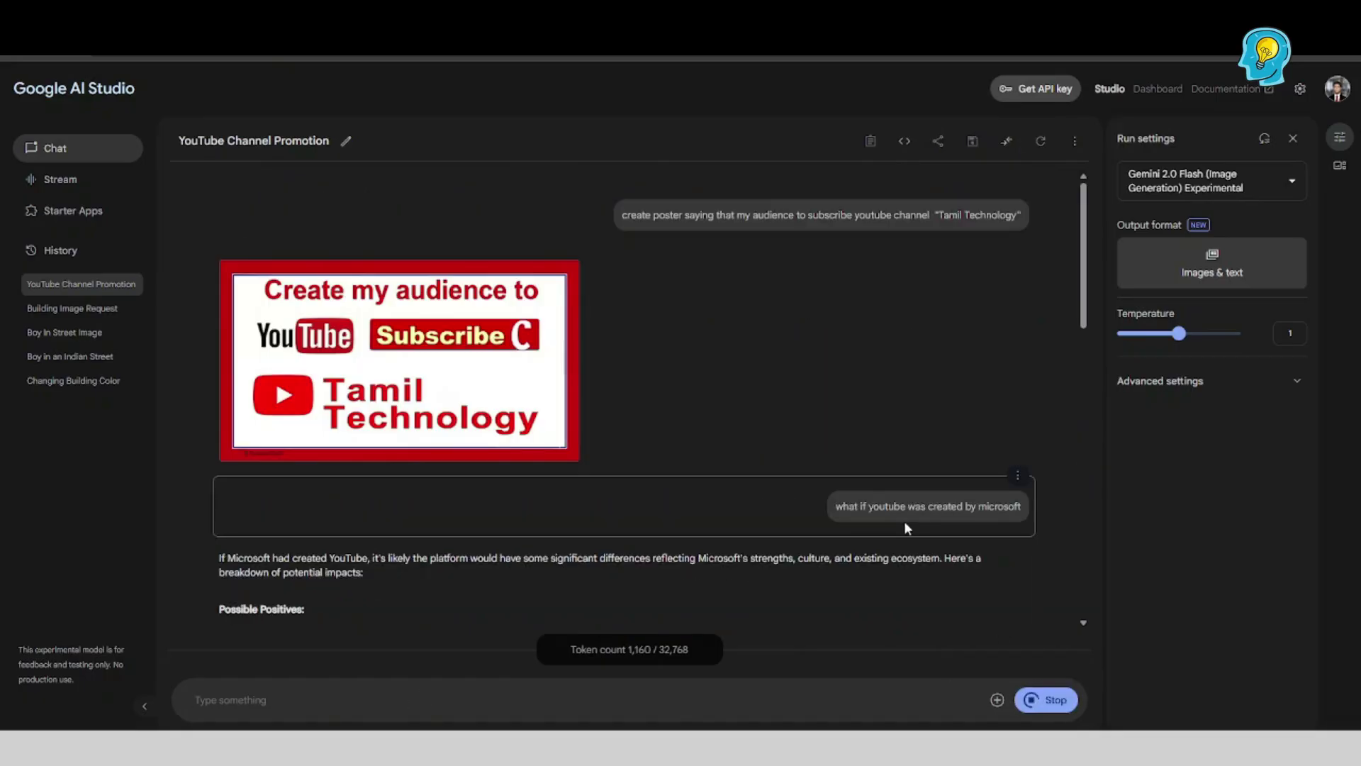
# Inspect the generated image at full size and run "create a image of Youtubee UI what if youtube UI was created by microsoft".
pyautogui.scroll(-5, 882, 530)
pyautogui.scroll(-10, 881, 532)
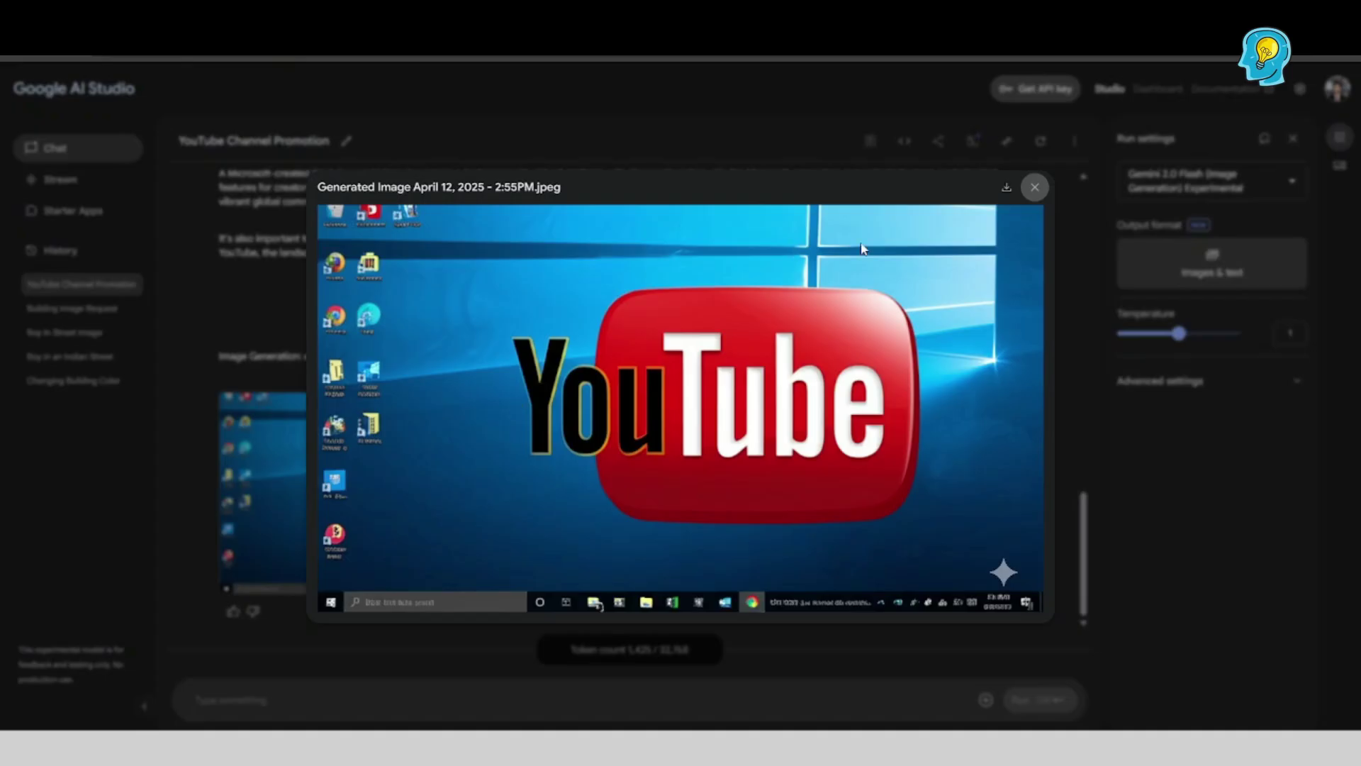
pyautogui.click(1034, 187)
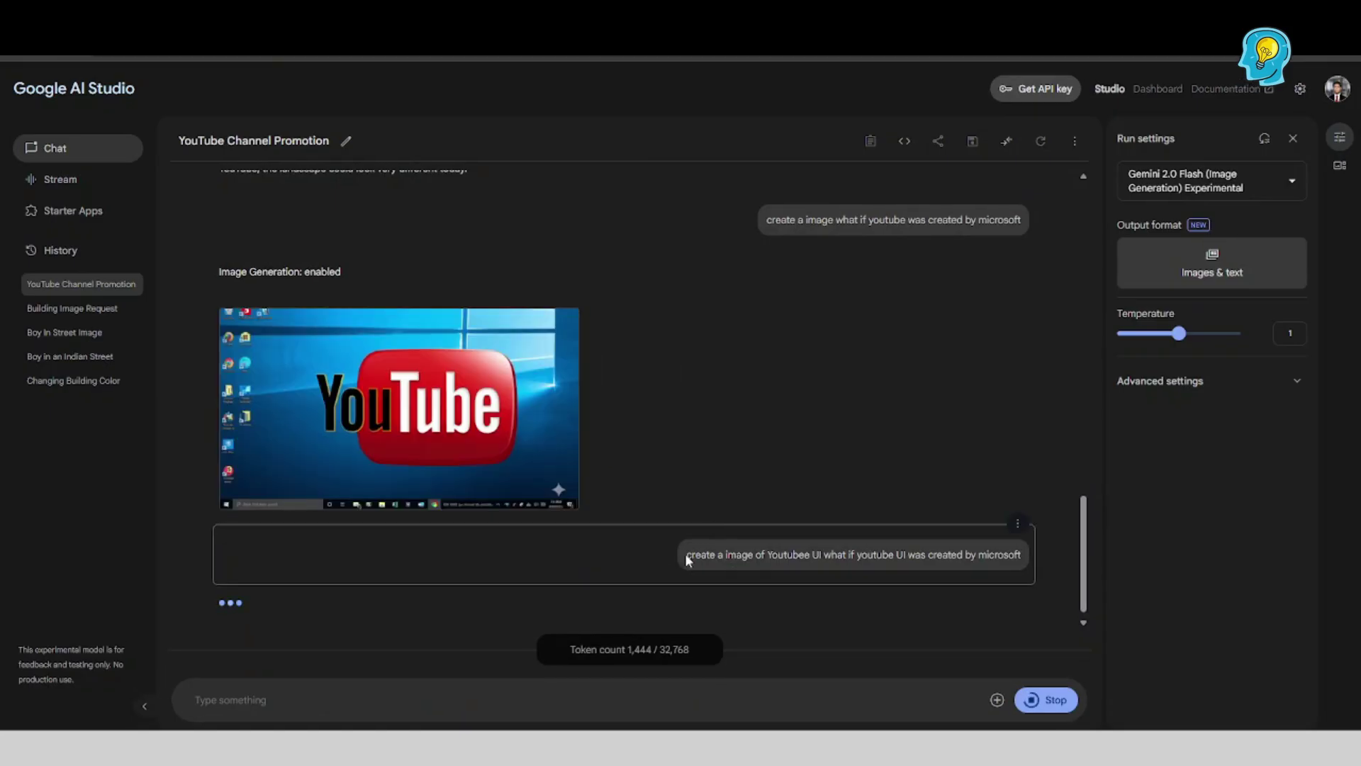
# Review the previous prompt and image, and inspect the generated Microsoft-style YouTube UI image at full size.
pyautogui.scroll(3, 764, 341)
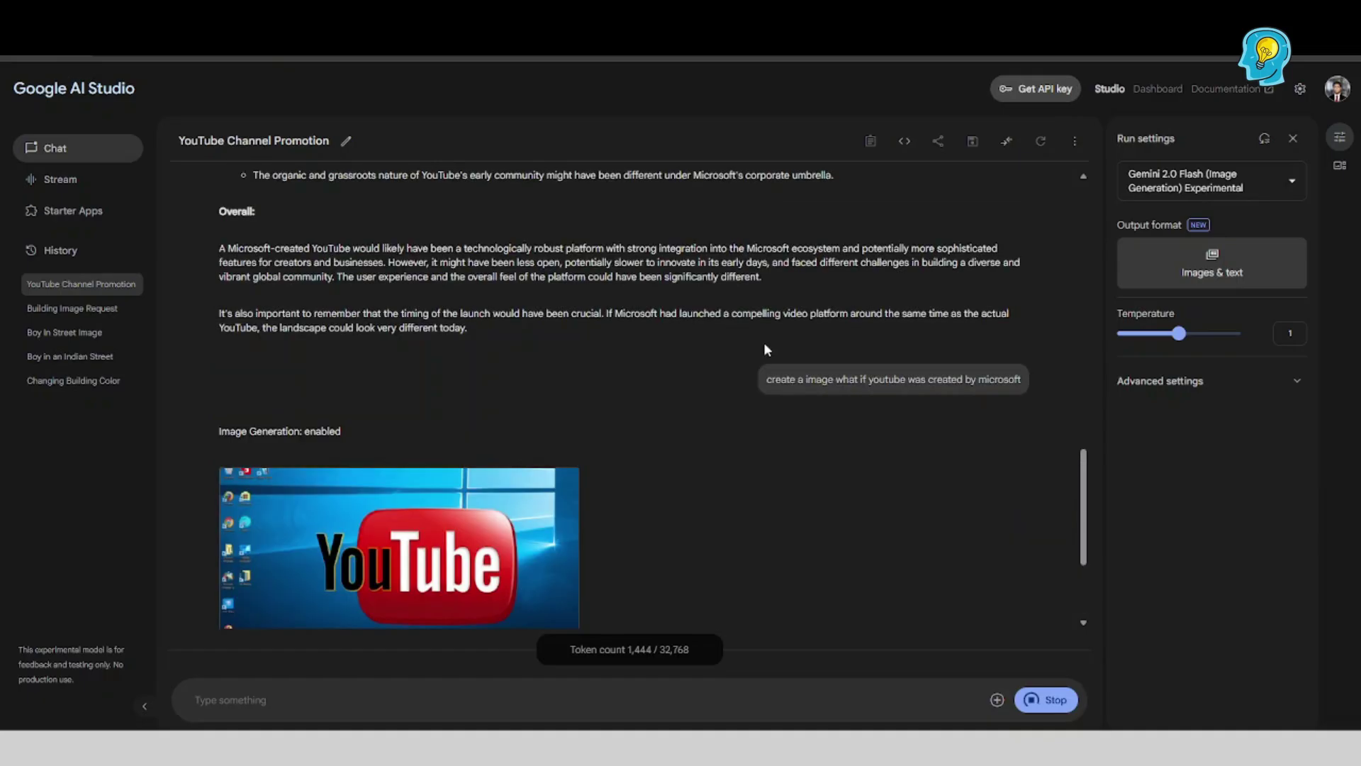
pyautogui.scroll(-4, 763, 342)
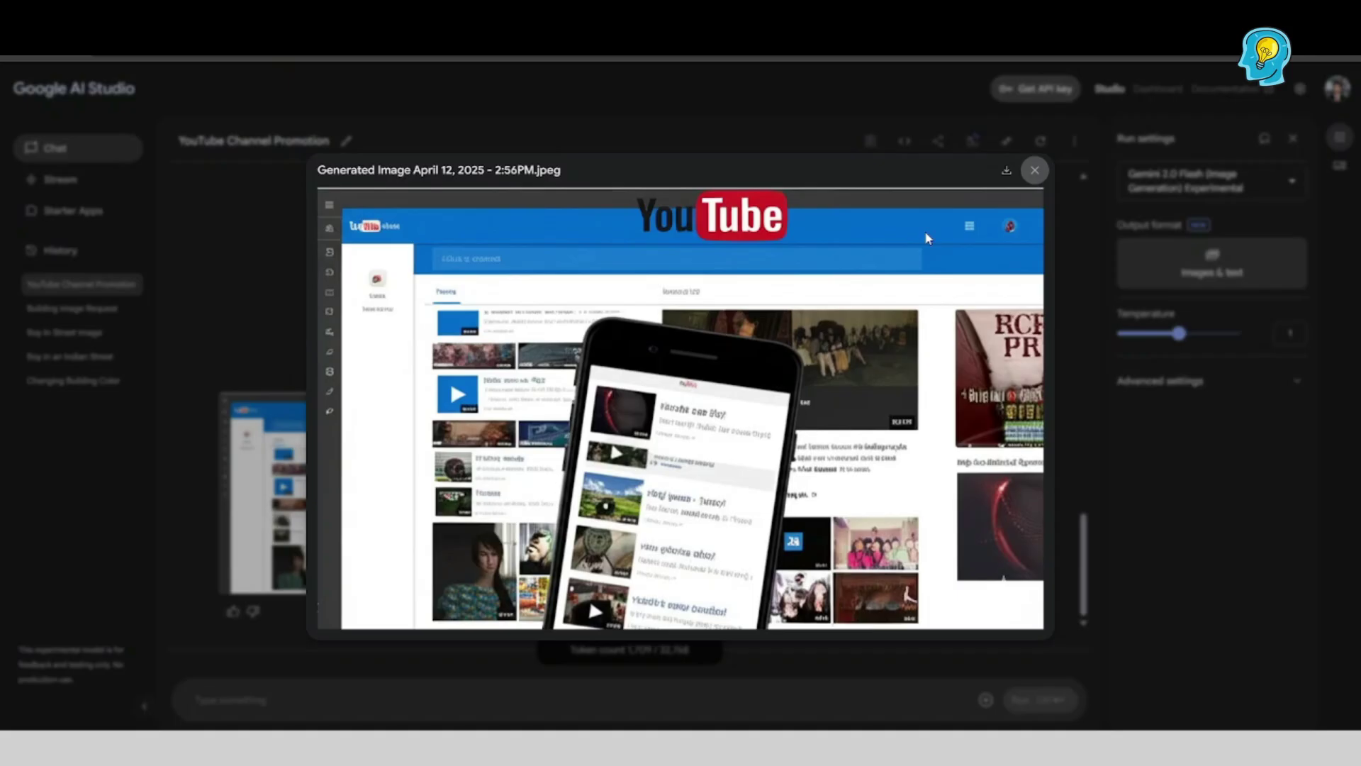
pyautogui.press('Escape')
# Look back through the YouTube Channel Promotion chat and open the saved "Building Image Request" chat.
pyautogui.scroll(5, 338, 383)
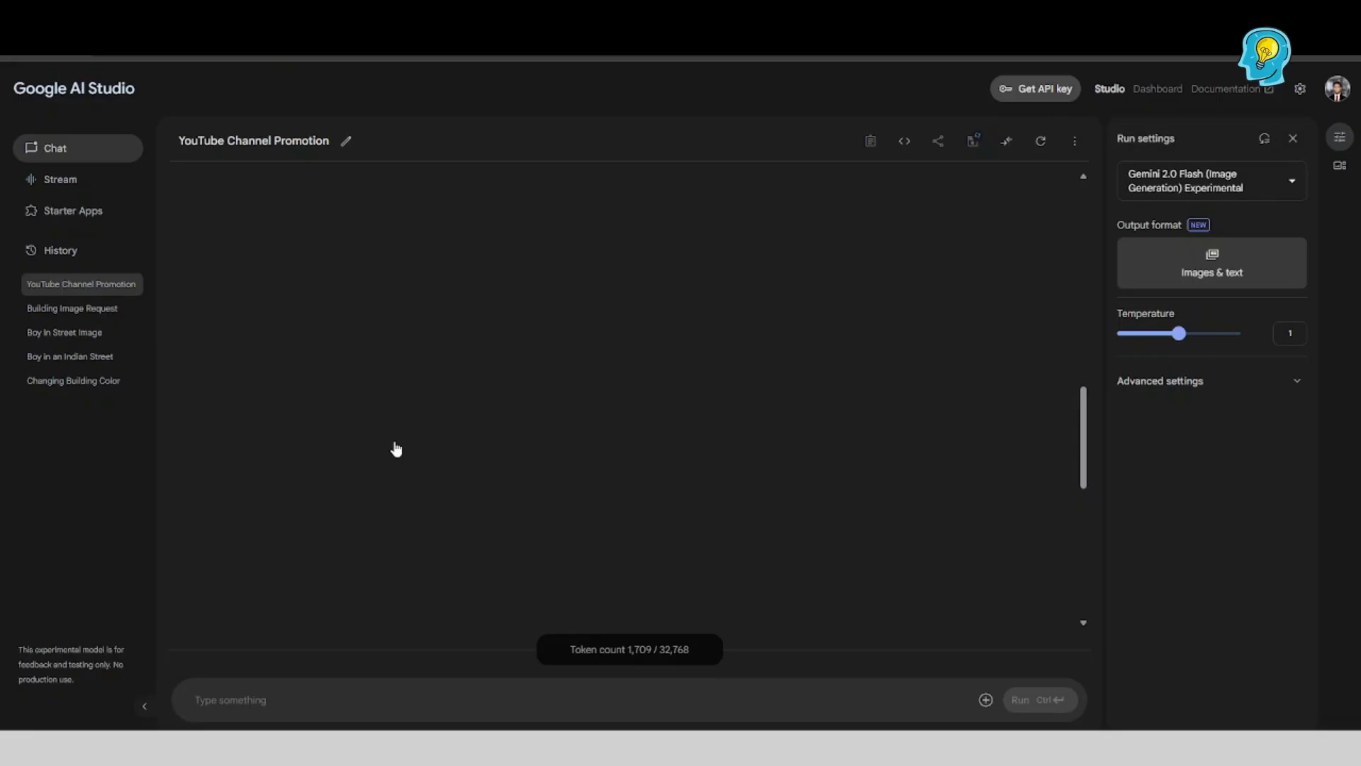
pyautogui.scroll(5, 393, 397)
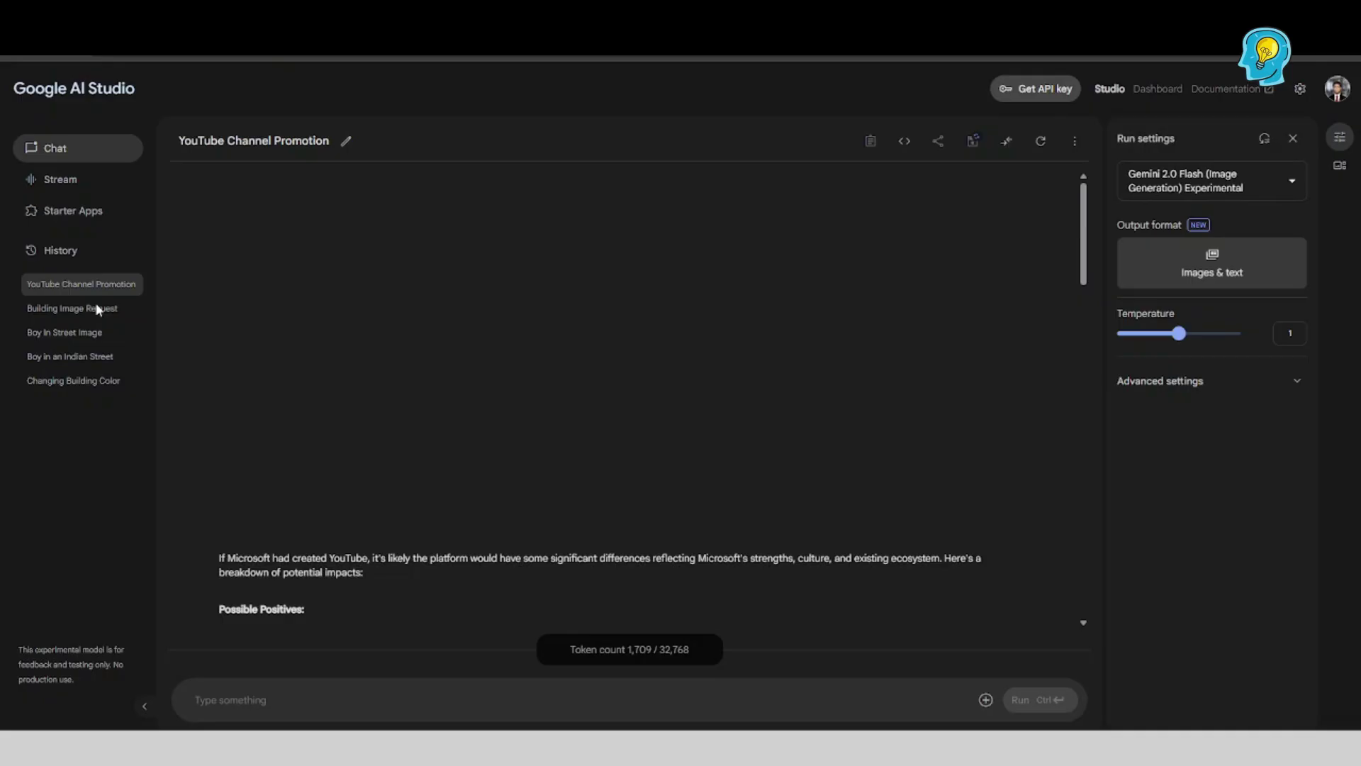
pyautogui.click(98, 310)
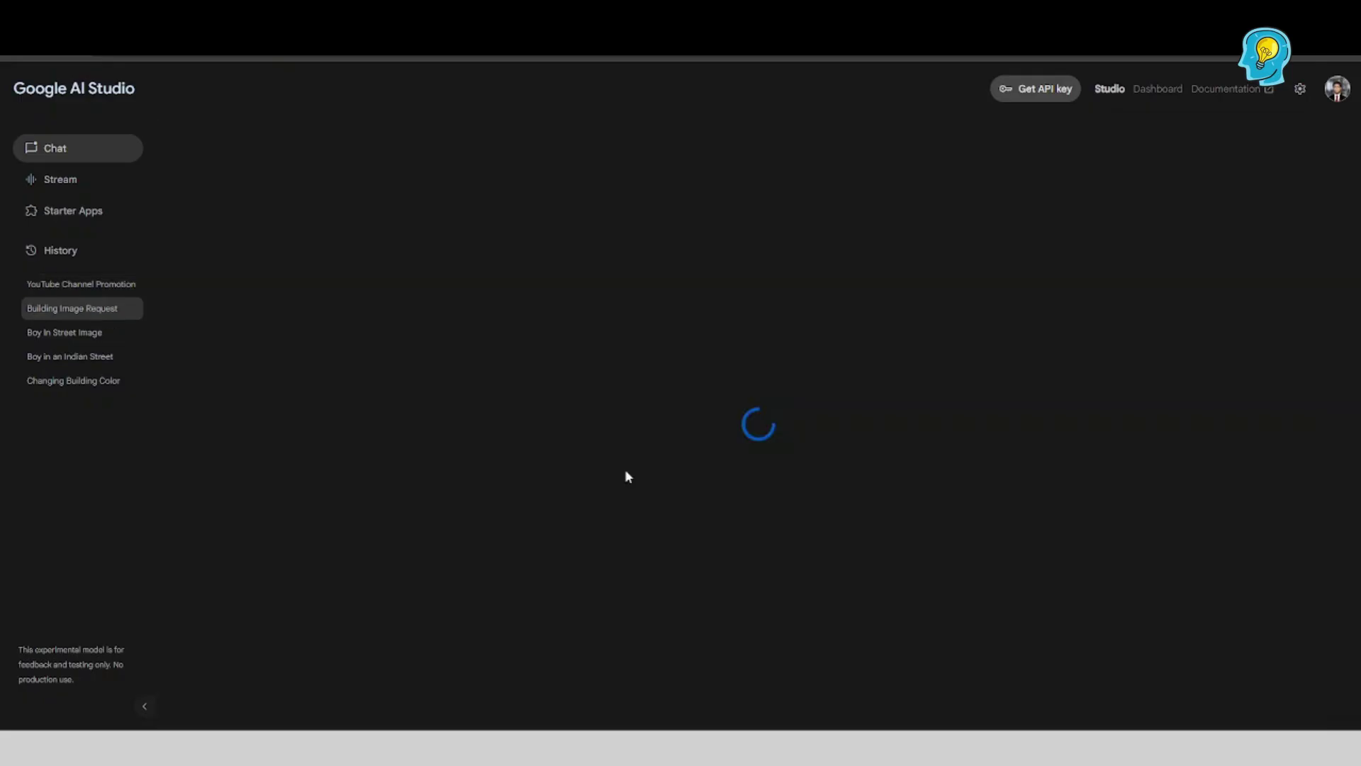